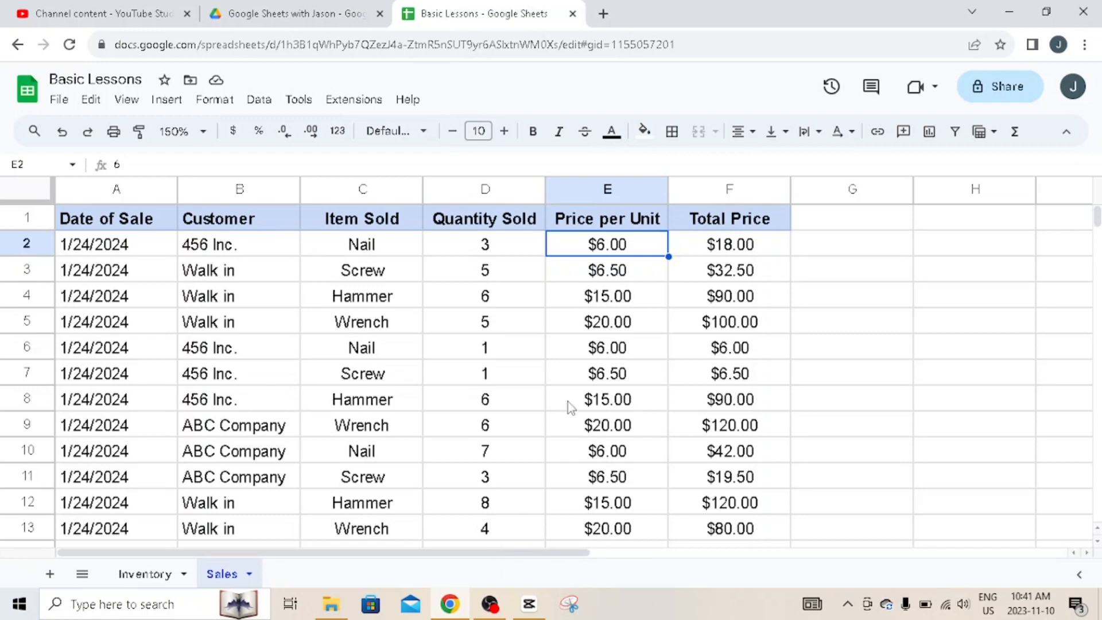
Clear the Price per Unit values in E2:E69 on the Sales sheet and return to cell E2.
{"action": "scroll", "coordinate": [556, 388], "scroll_direction": "down", "scroll_amount": 7}
{"action": "scroll", "coordinate": [556, 388], "scroll_direction": "down", "scroll_amount": 13}
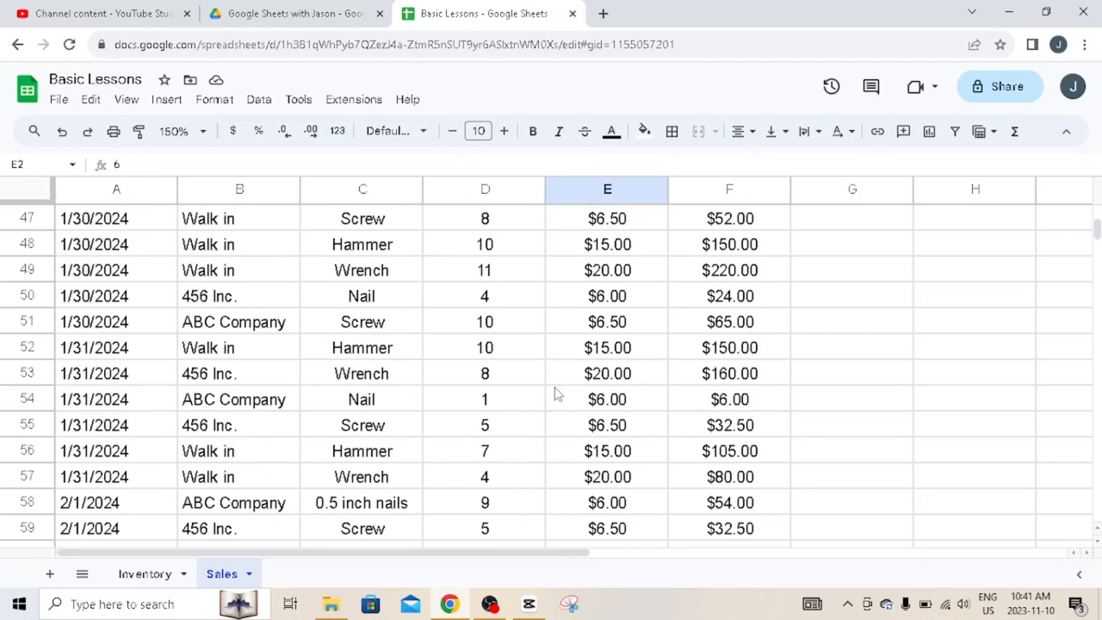
{"action": "scroll", "coordinate": [556, 388], "scroll_direction": "up", "scroll_amount": 5}
{"action": "scroll", "coordinate": [556, 387], "scroll_direction": "up", "scroll_amount": 16}
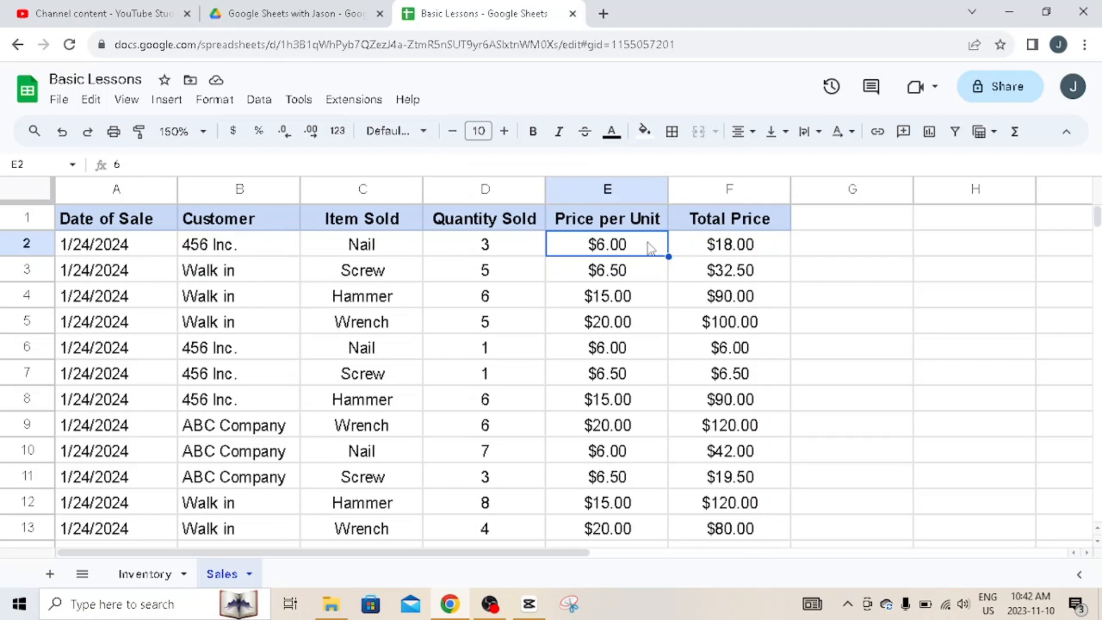
{"action": "left_click_drag", "start_coordinate": [648, 248], "coordinate": [609, 425]}
{"action": "left_click_drag", "start_coordinate": [606, 343], "coordinate": [601, 285]}
{"action": "key", "text": "Delete"}
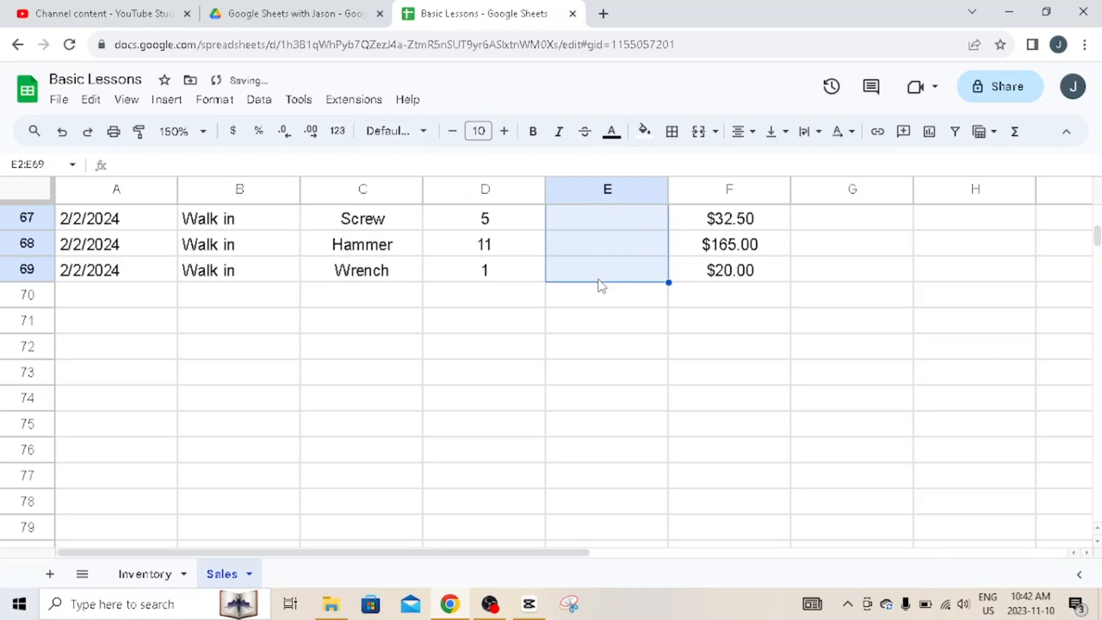
{"action": "key", "text": "ctrl+Up"}
{"action": "key", "text": "Down"}
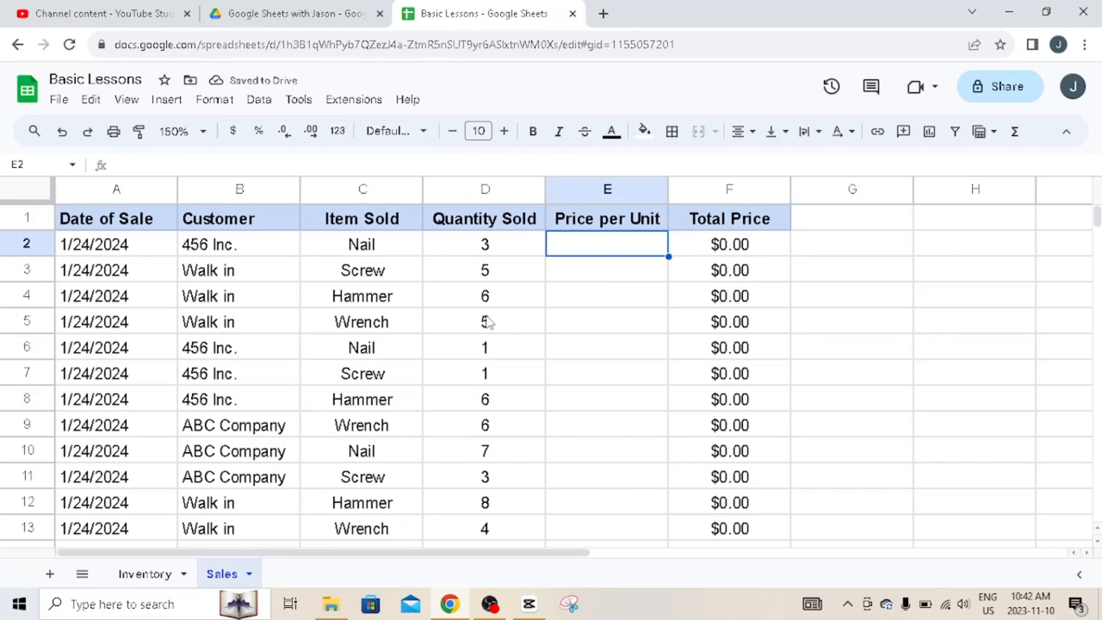
Review the sales rows down to the end and the Inventory sheet's sales prices, then check the item sold in C2 on Sales.
{"action": "scroll", "coordinate": [370, 333], "scroll_direction": "down", "scroll_amount": 15}
{"action": "scroll", "coordinate": [369, 334], "scroll_direction": "down", "scroll_amount": 7}
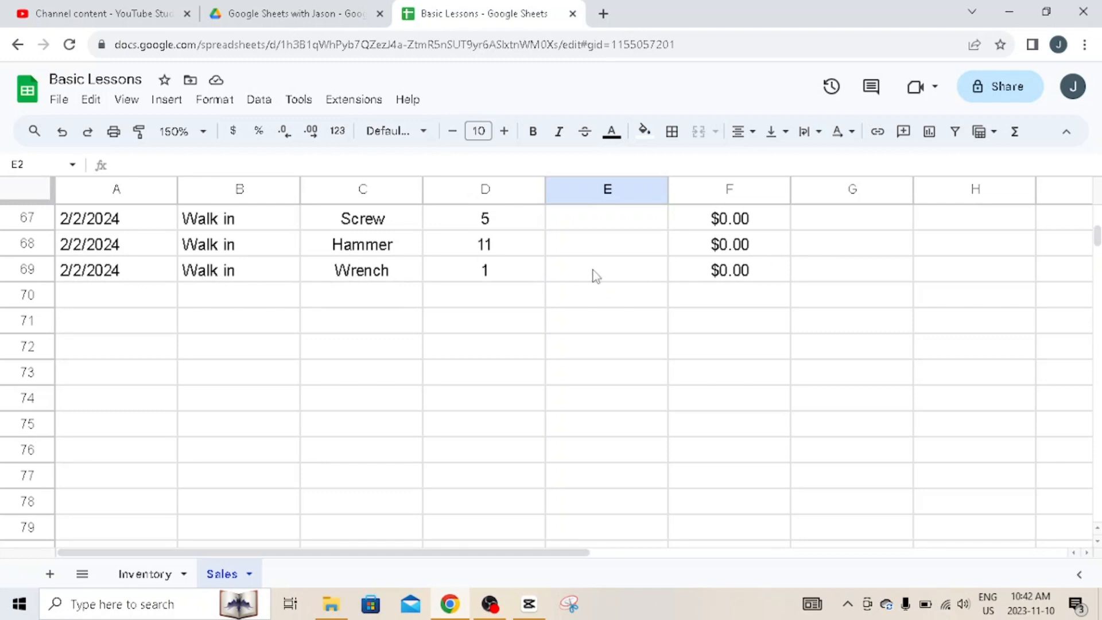
{"action": "scroll", "coordinate": [595, 276], "scroll_direction": "up", "scroll_amount": 20}
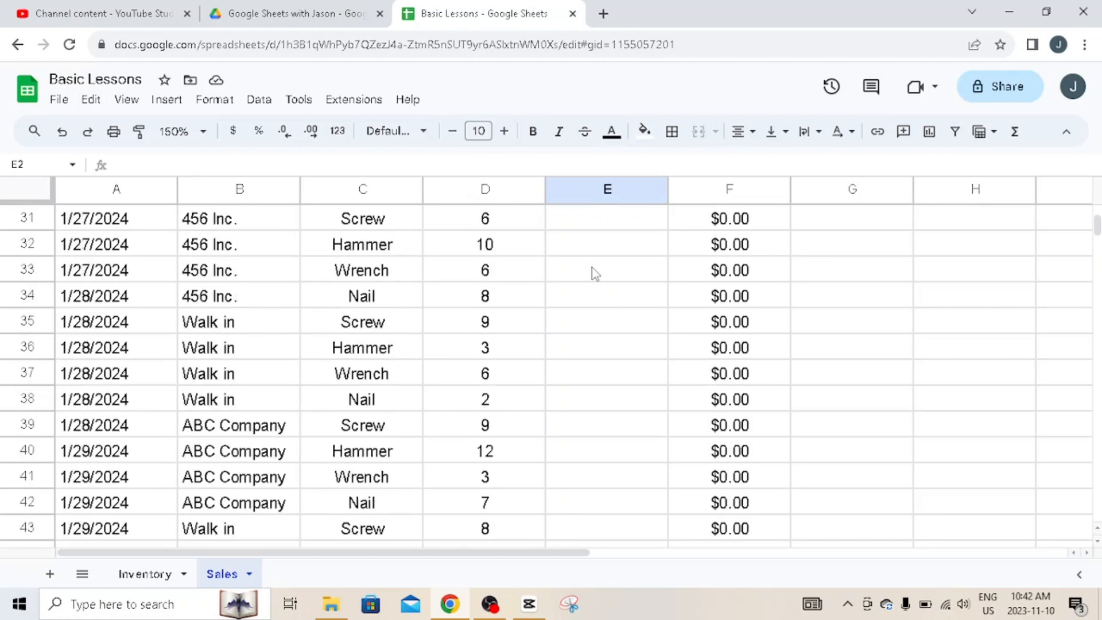
{"action": "scroll", "coordinate": [594, 274], "scroll_direction": "up", "scroll_amount": 2}
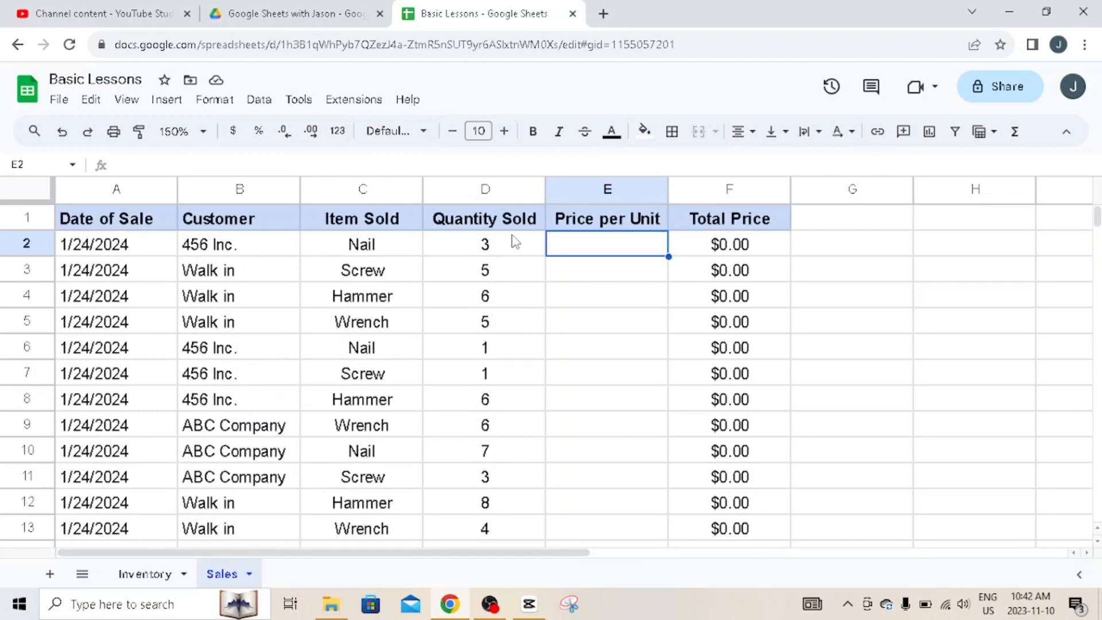
{"action": "left_click", "coordinate": [150, 577]}
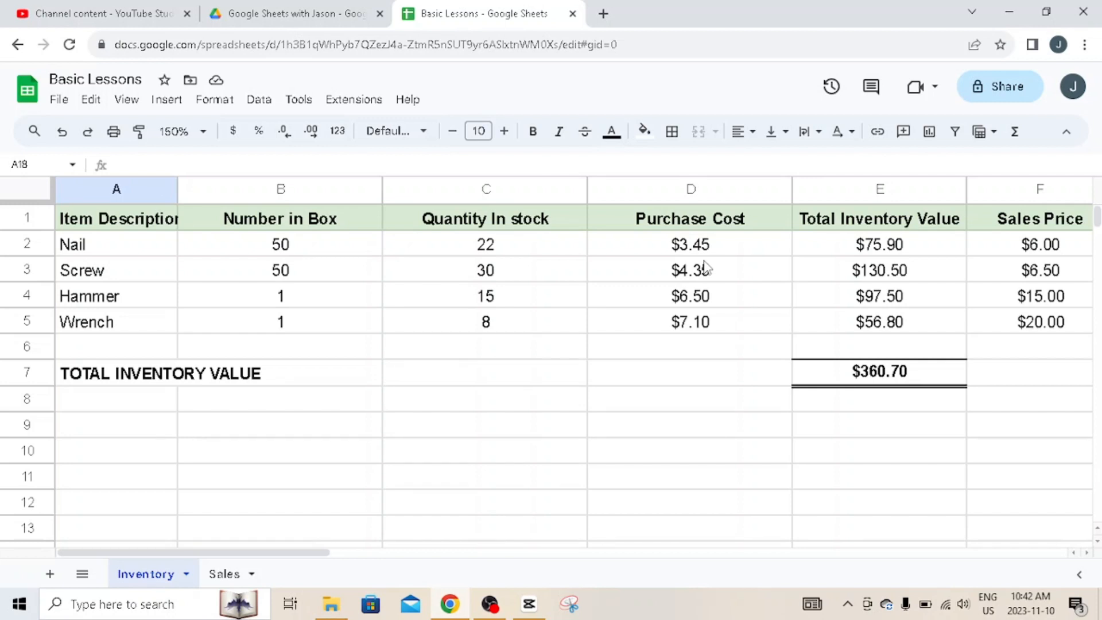
{"action": "left_click", "coordinate": [241, 579]}
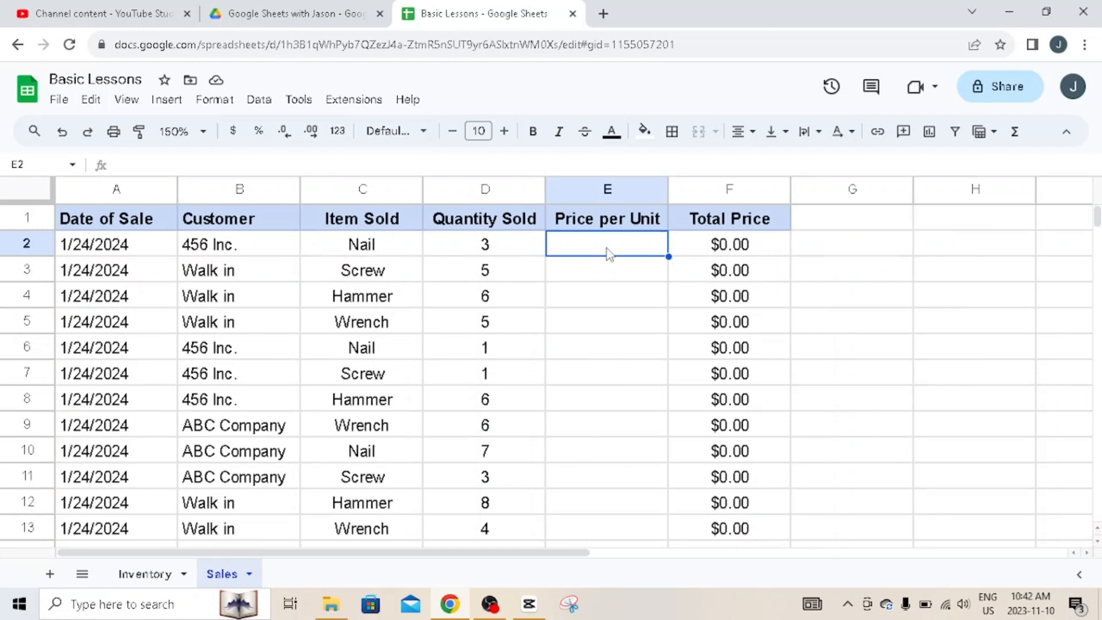
{"action": "left_click", "coordinate": [389, 252]}
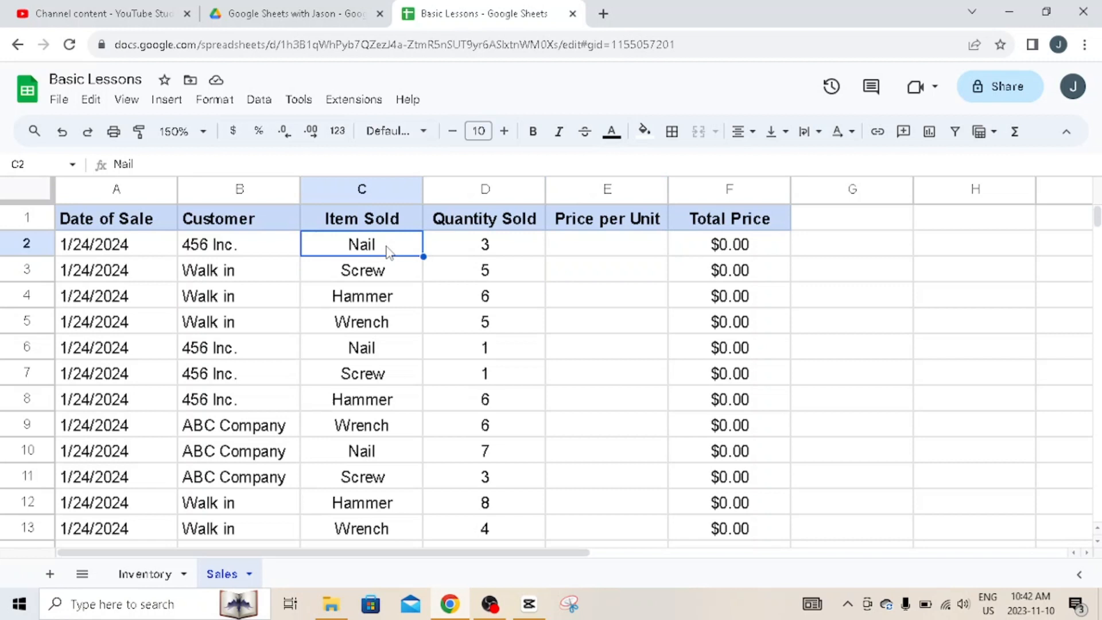
Start a VLOOKUP formula in E2 of the Sales sheet with C2 as the search key.
{"action": "left_click", "coordinate": [617, 247]}
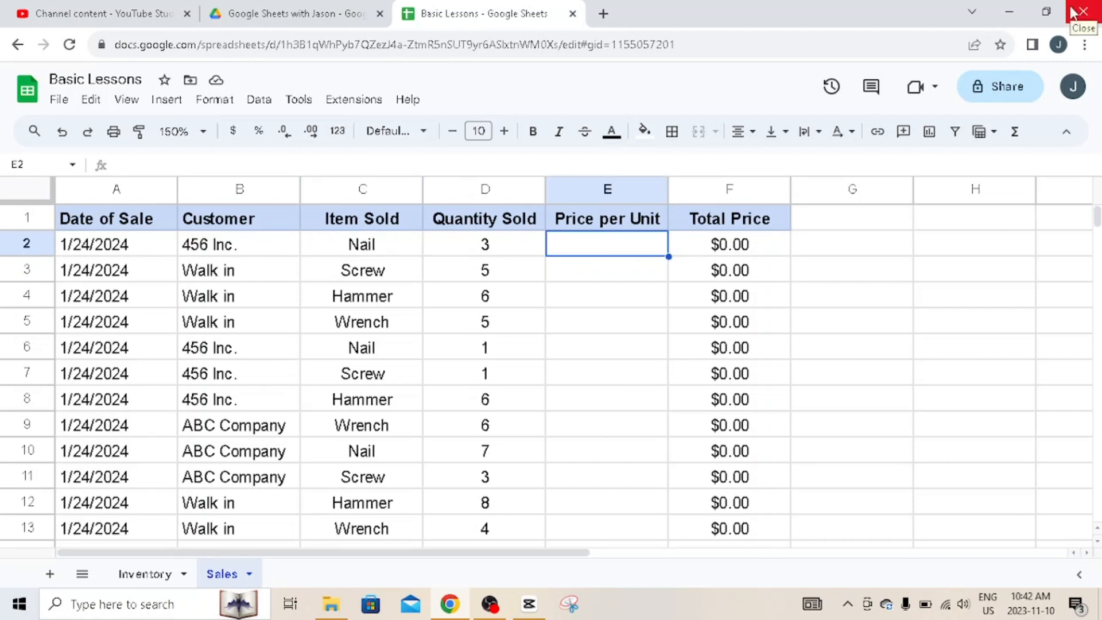
{"action": "type", "text": "="}
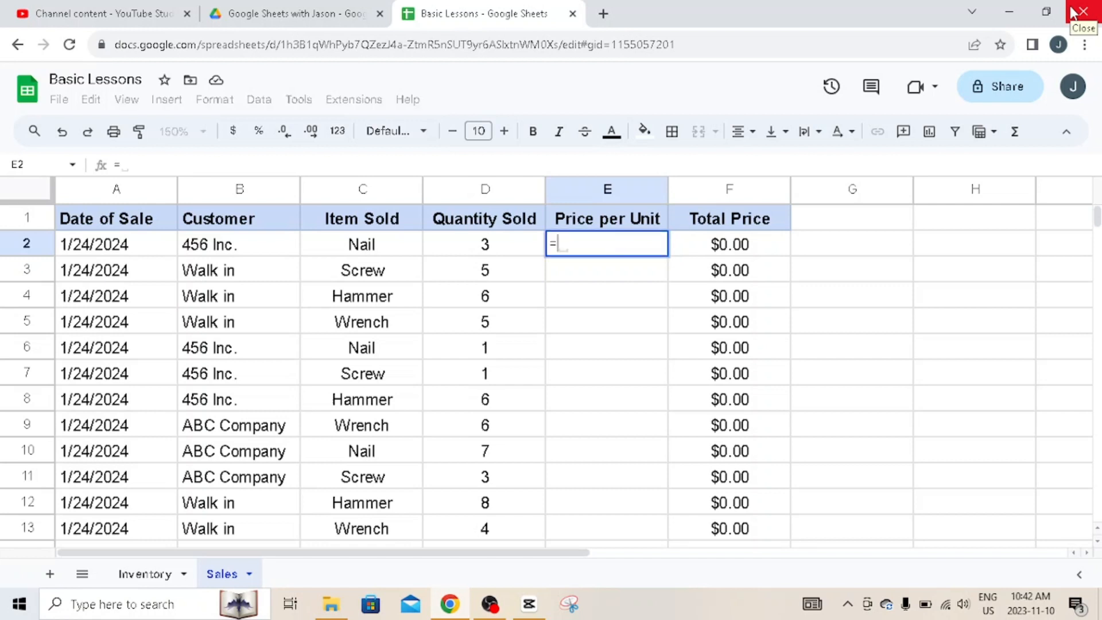
{"action": "type", "text": "vlo"}
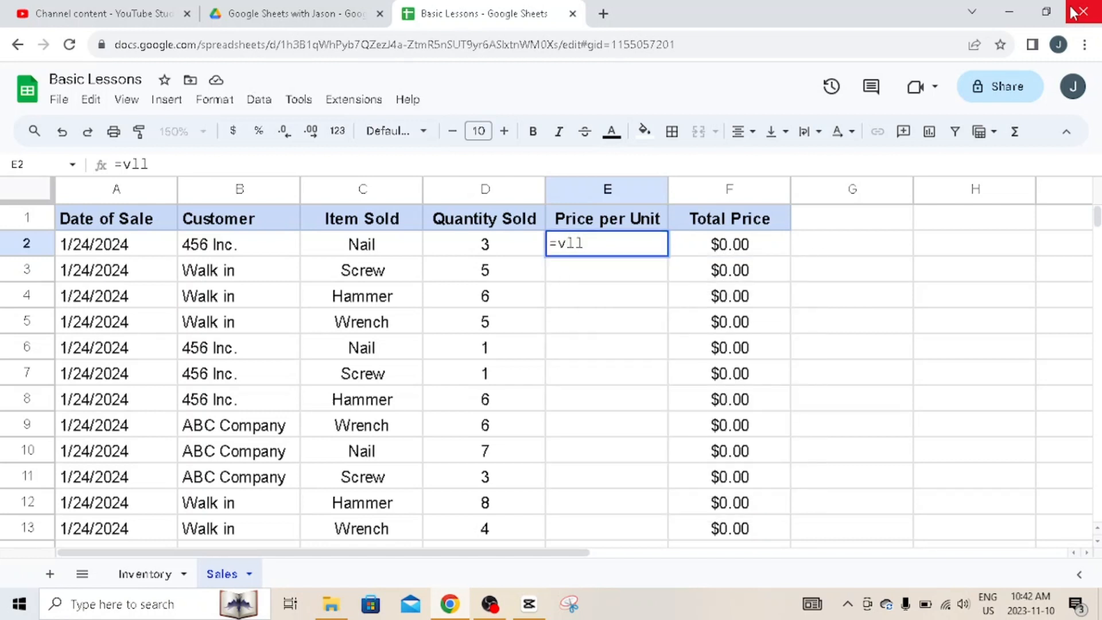
{"action": "type", "text": "okup"}
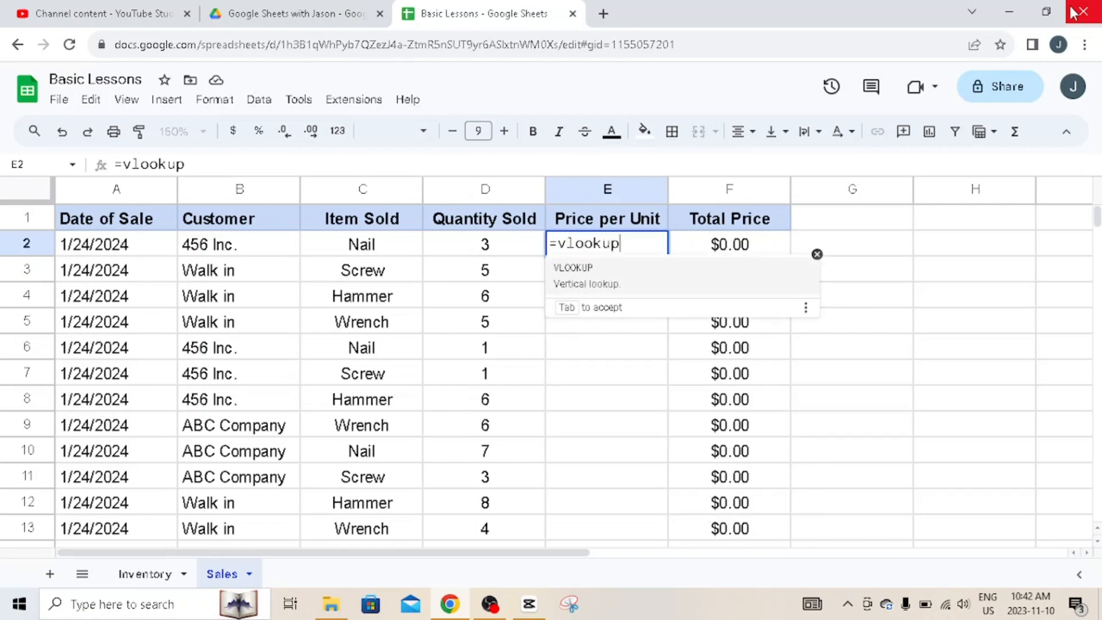
{"action": "type", "text": "("}
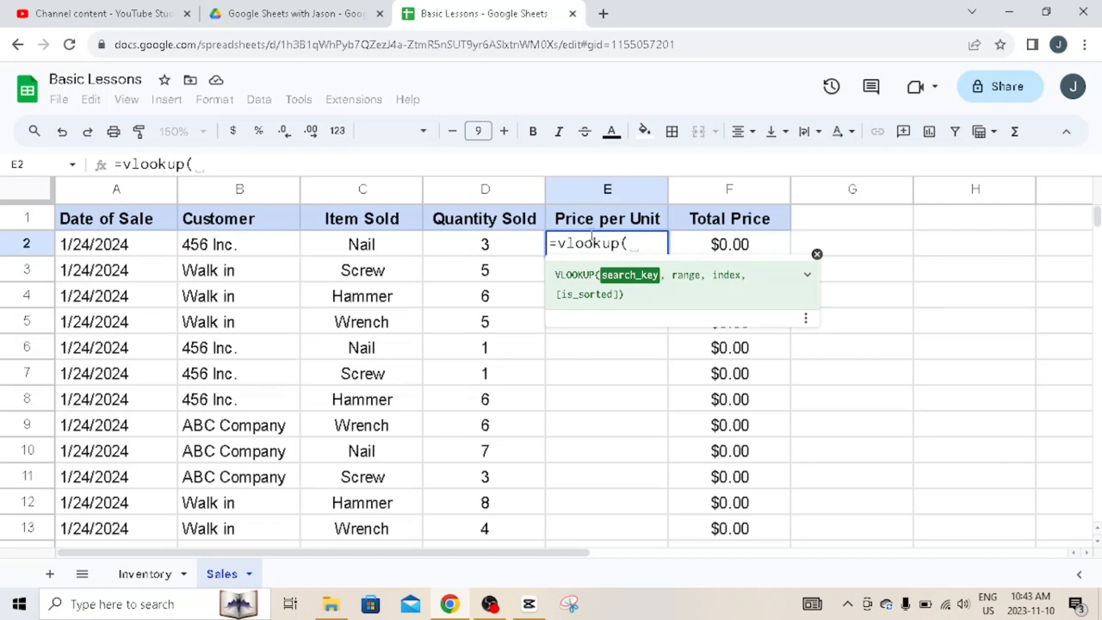
{"action": "left_click", "coordinate": [379, 246]}
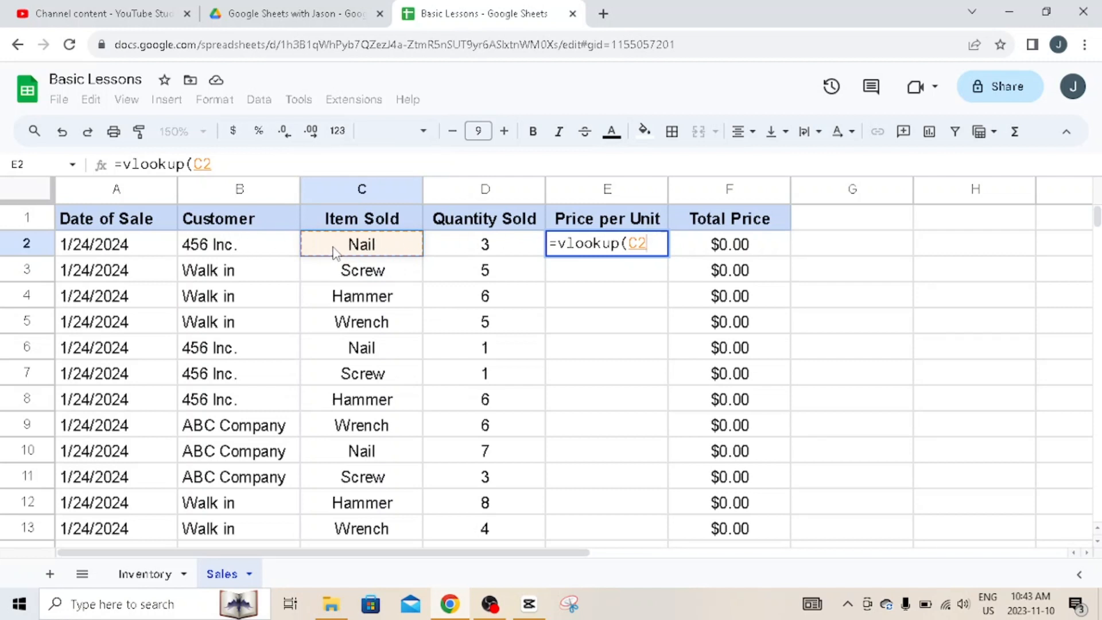
{"action": "type", "text": ","}
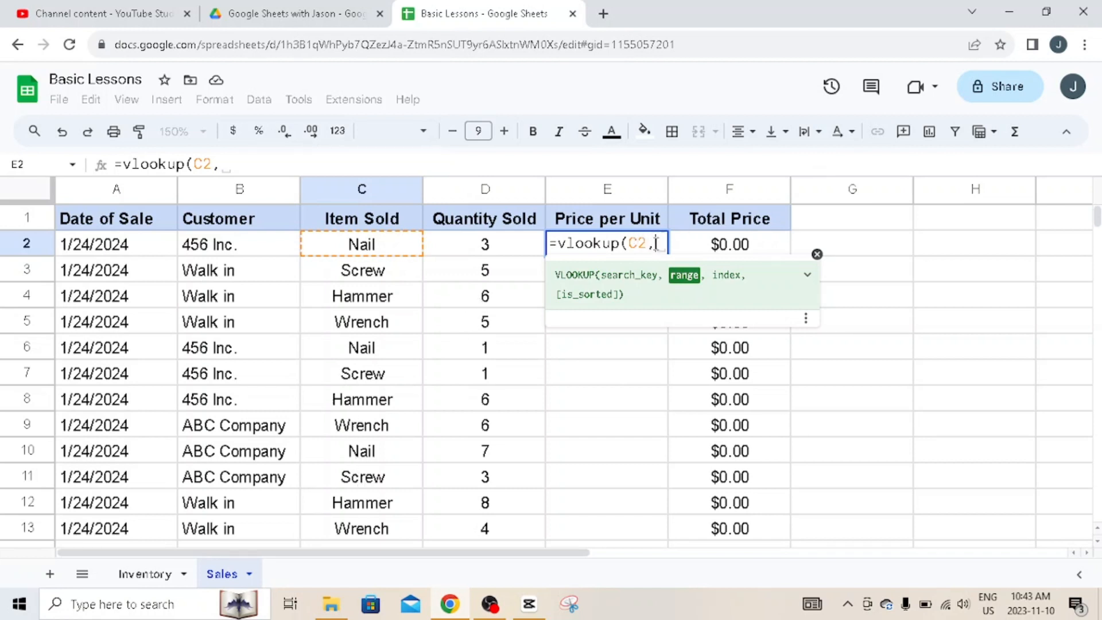
Set the lookup range to the Inventory sheet's table as the absolute reference $A$1:$F$5.
{"action": "left_click", "coordinate": [144, 576]}
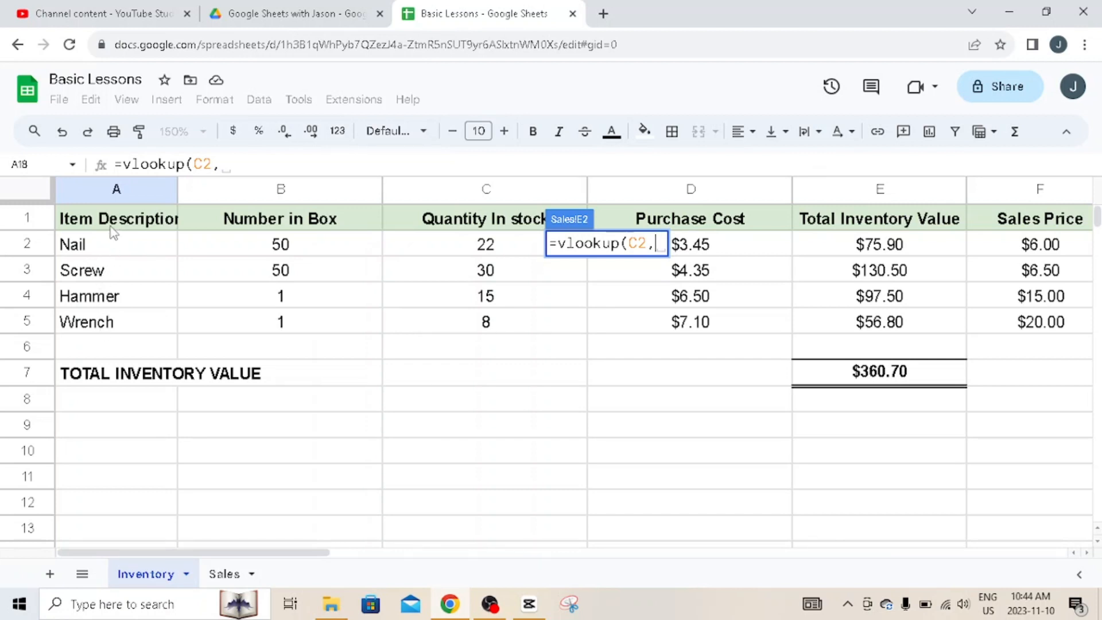
{"action": "left_click_drag", "start_coordinate": [114, 221], "coordinate": [114, 337]}
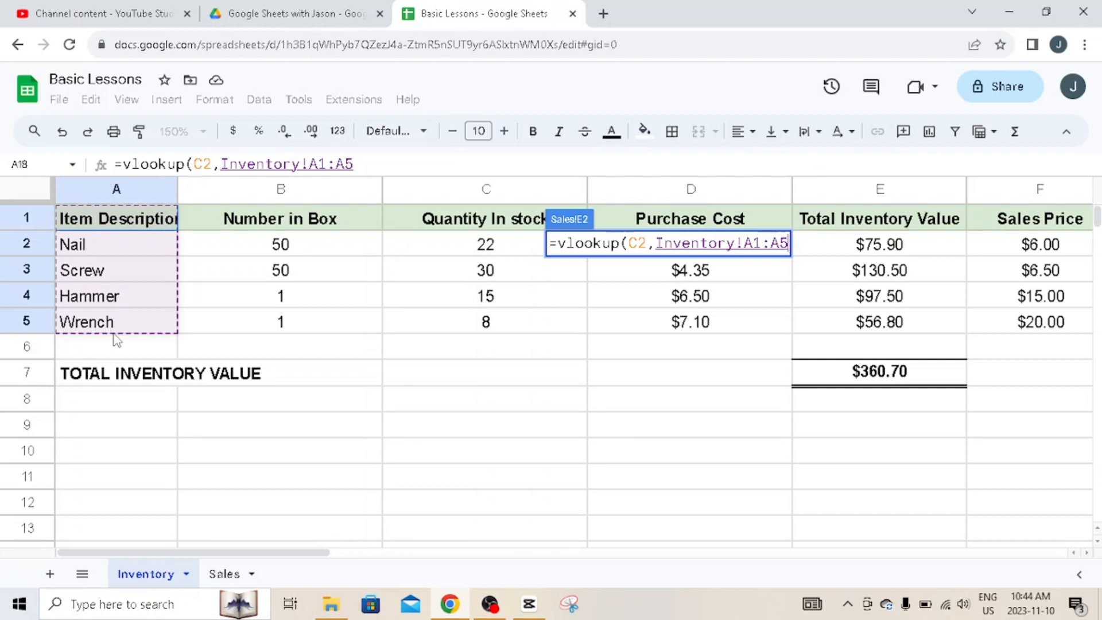
{"action": "left_click_drag", "start_coordinate": [148, 330], "coordinate": [1031, 328]}
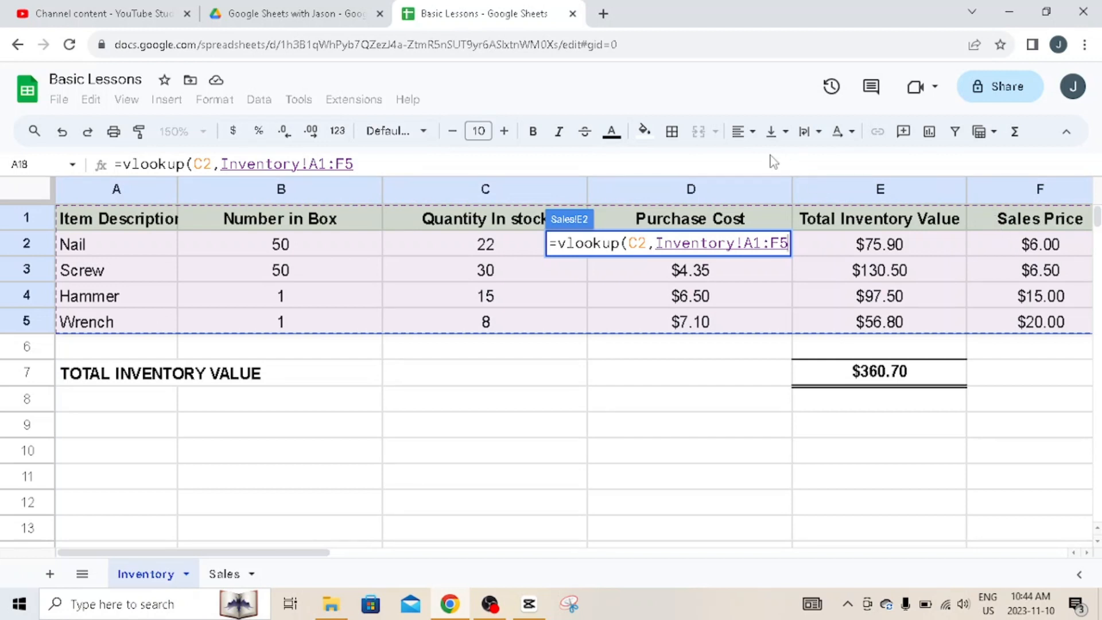
{"action": "key", "text": "F4"}
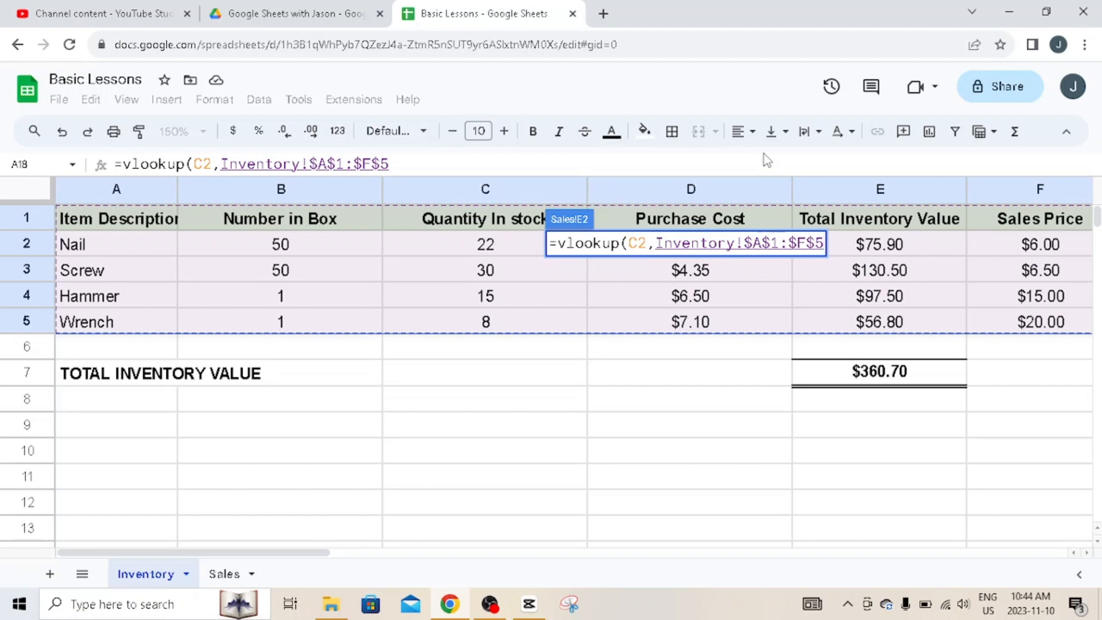
{"action": "type", "text": ","}
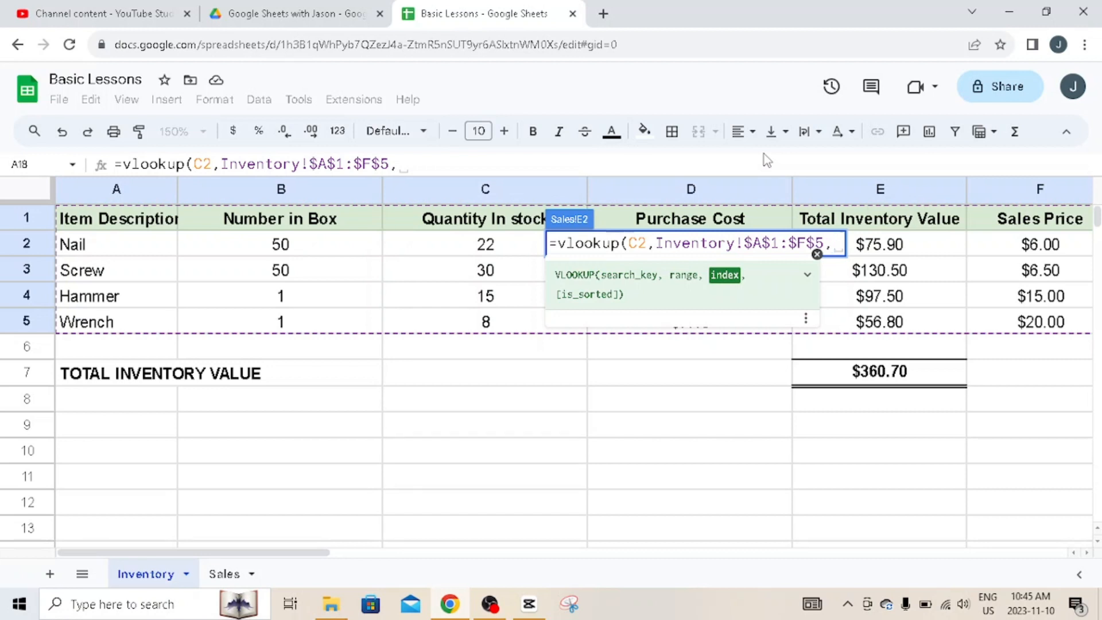
Finish the VLOOKUP with column index 6 and is_sorted set to false, and enter the formula.
{"action": "type", "text": "6"}
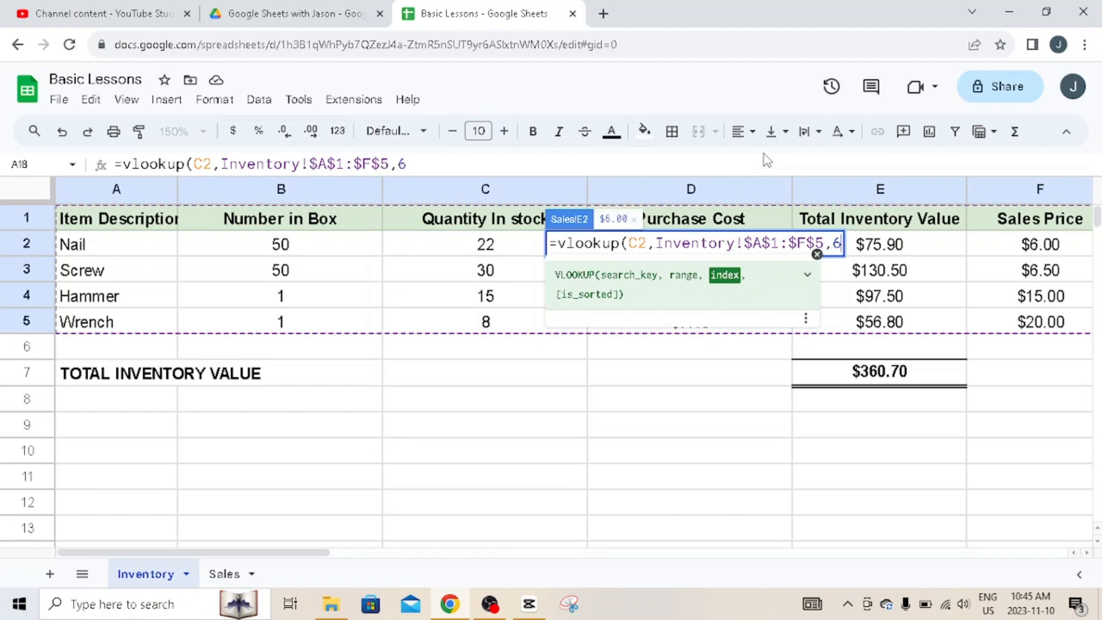
{"action": "type", "text": ","}
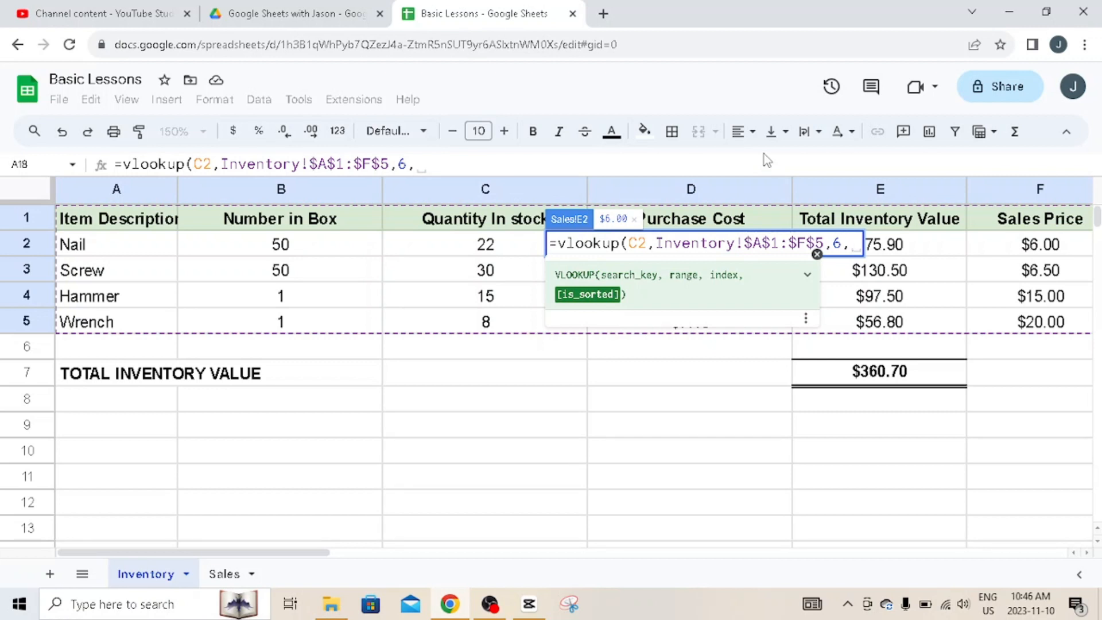
{"action": "type", "text": "fa"}
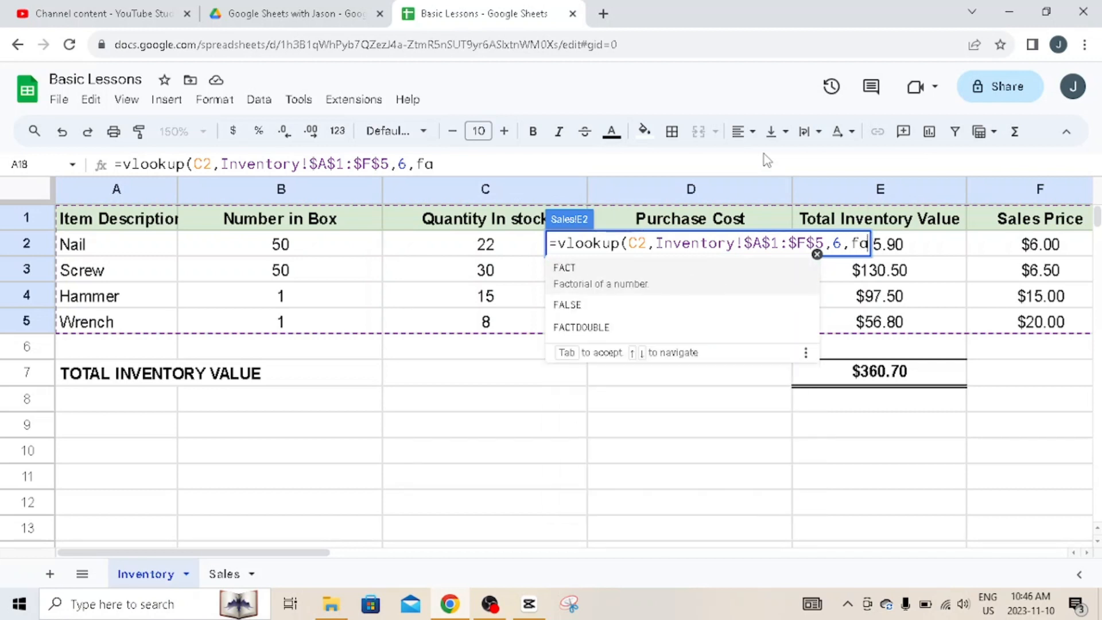
{"action": "type", "text": "lse"}
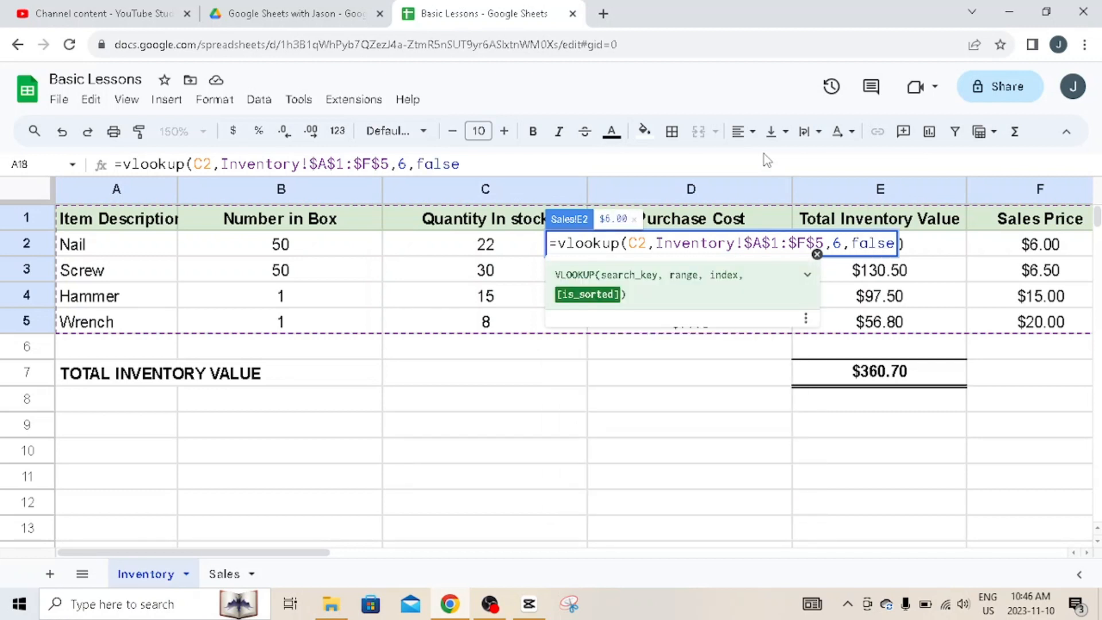
{"action": "type", "text": ")"}
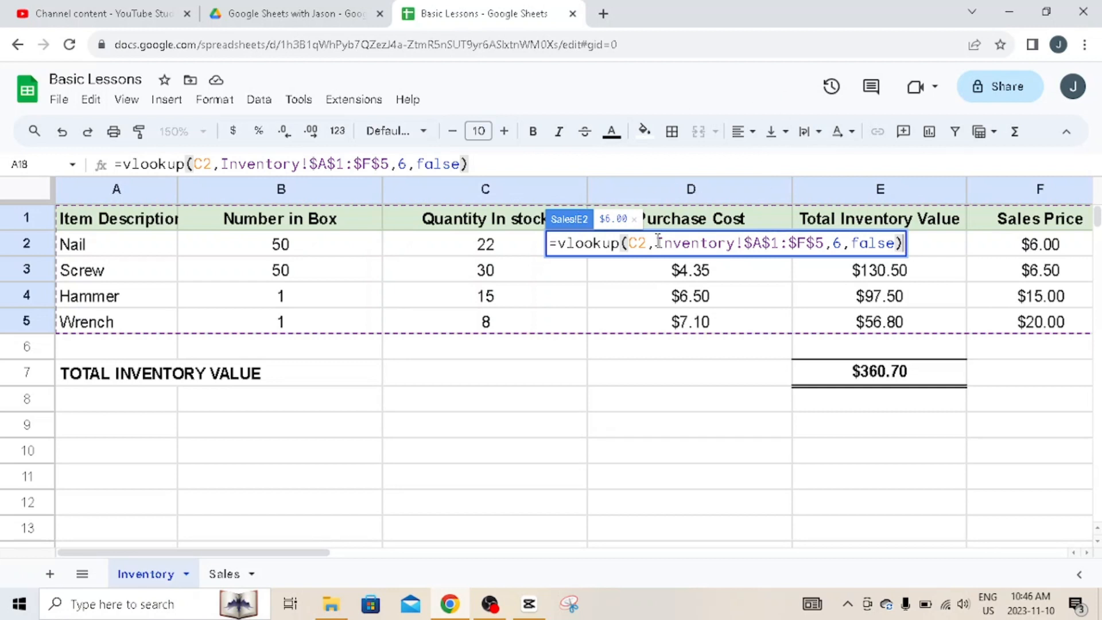
{"action": "left_click_drag", "start_coordinate": [658, 241], "coordinate": [827, 242]}
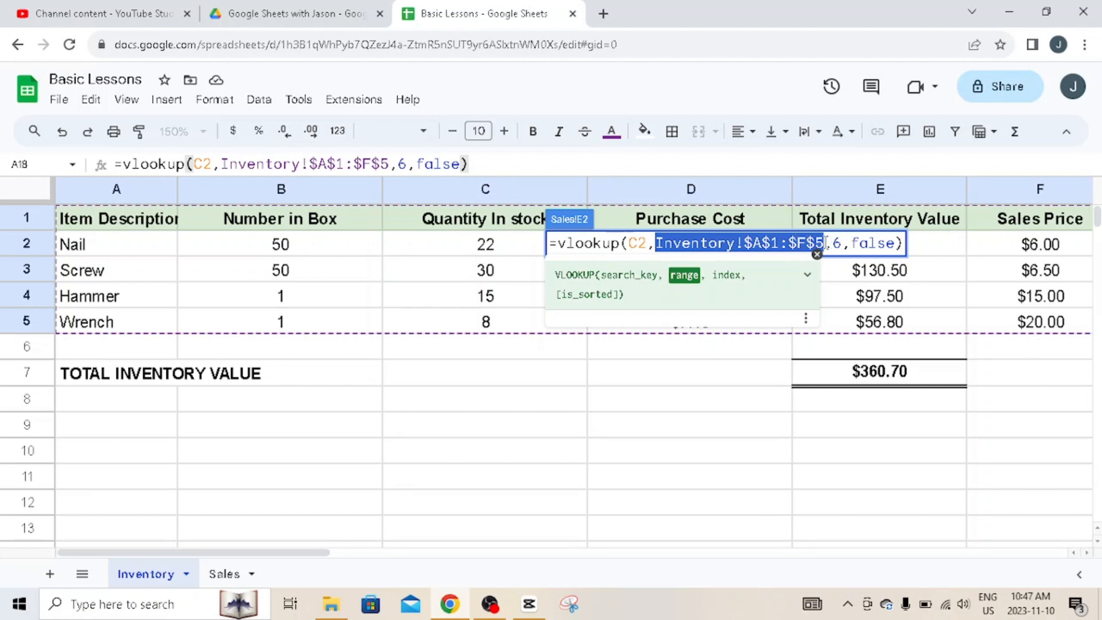
{"action": "double_click", "coordinate": [836, 243]}
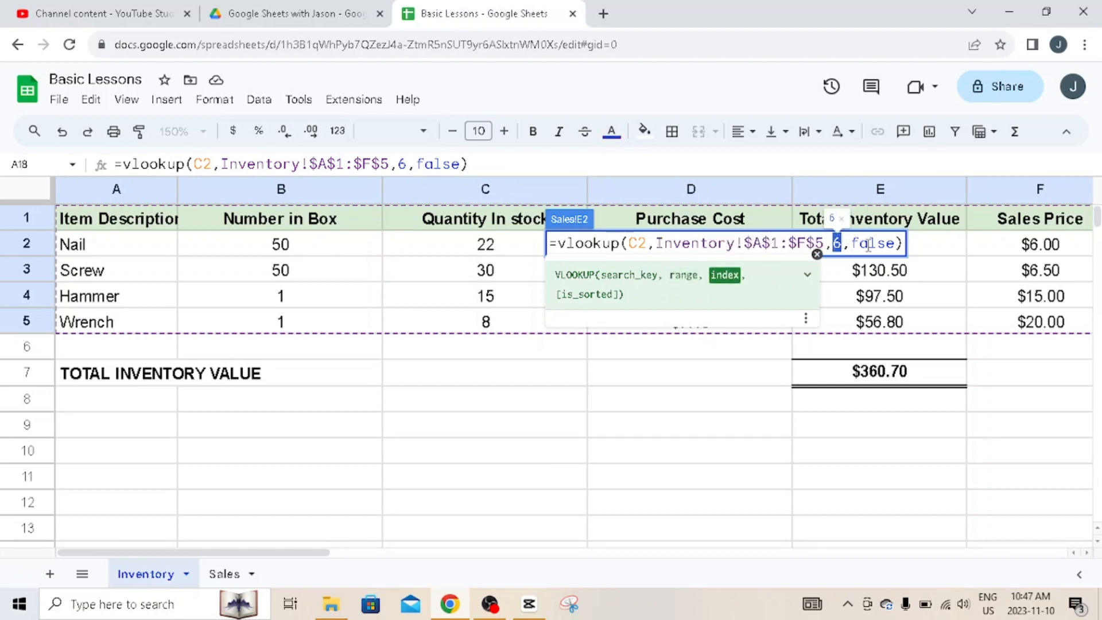
{"action": "left_click_drag", "start_coordinate": [851, 243], "coordinate": [898, 246]}
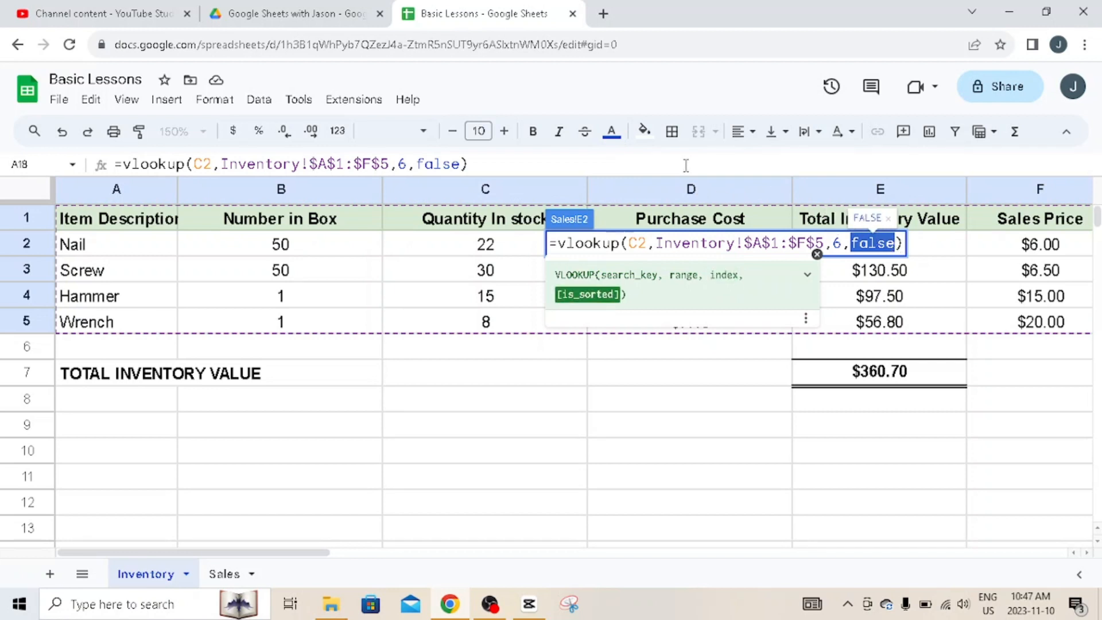
{"action": "key", "text": "Return"}
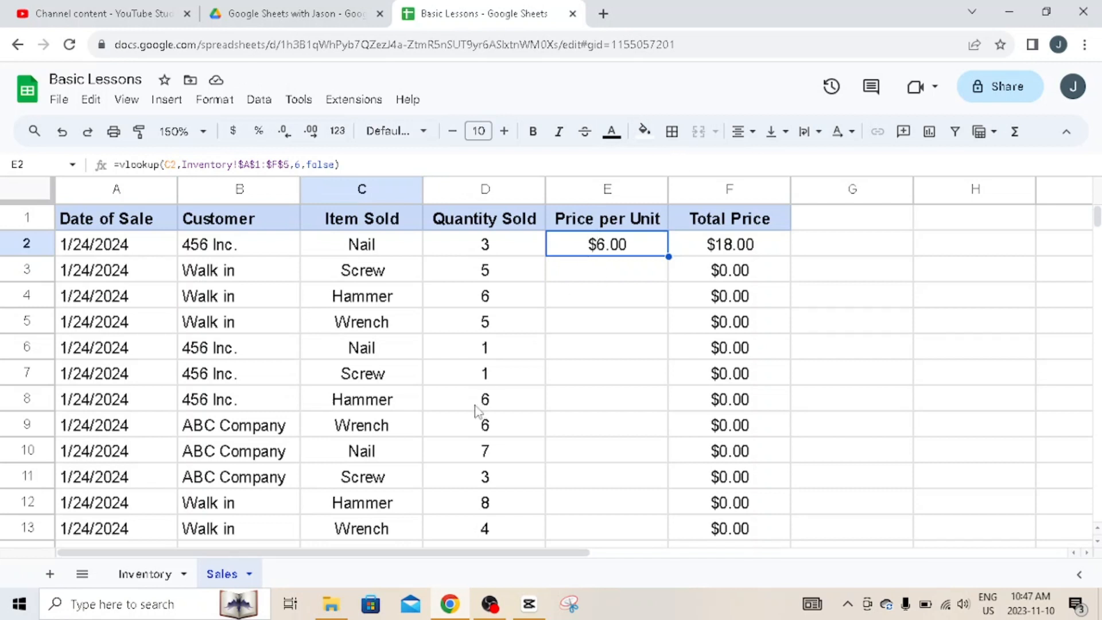
Check the Nail's sales price on the Inventory sheet against the lookup, and return to the Sales sheet.
{"action": "left_click", "coordinate": [164, 582]}
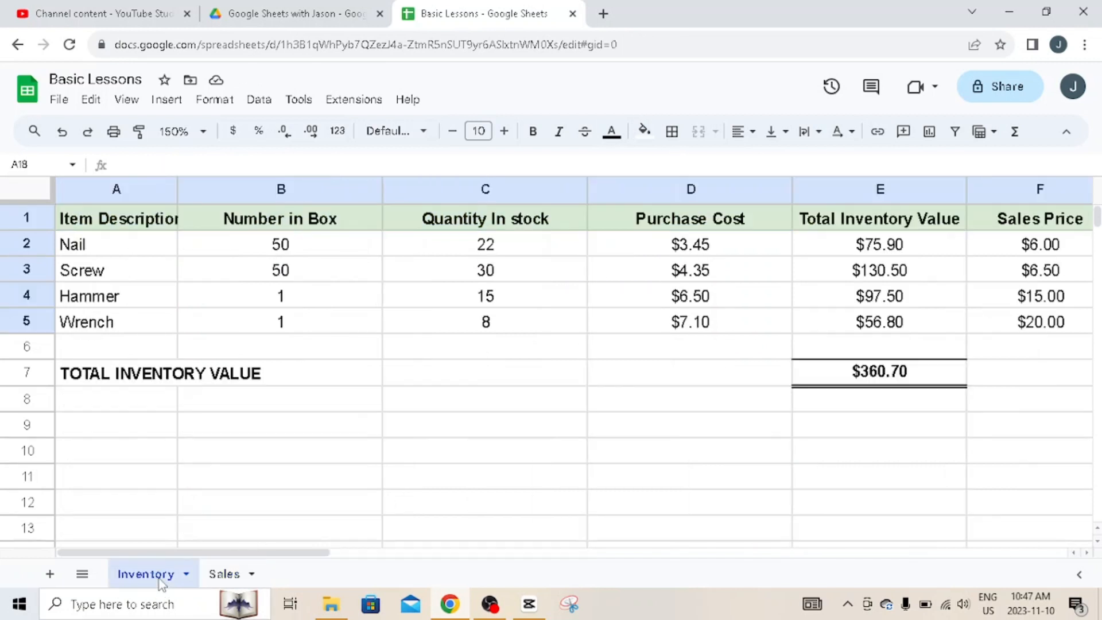
{"action": "left_click", "coordinate": [155, 257]}
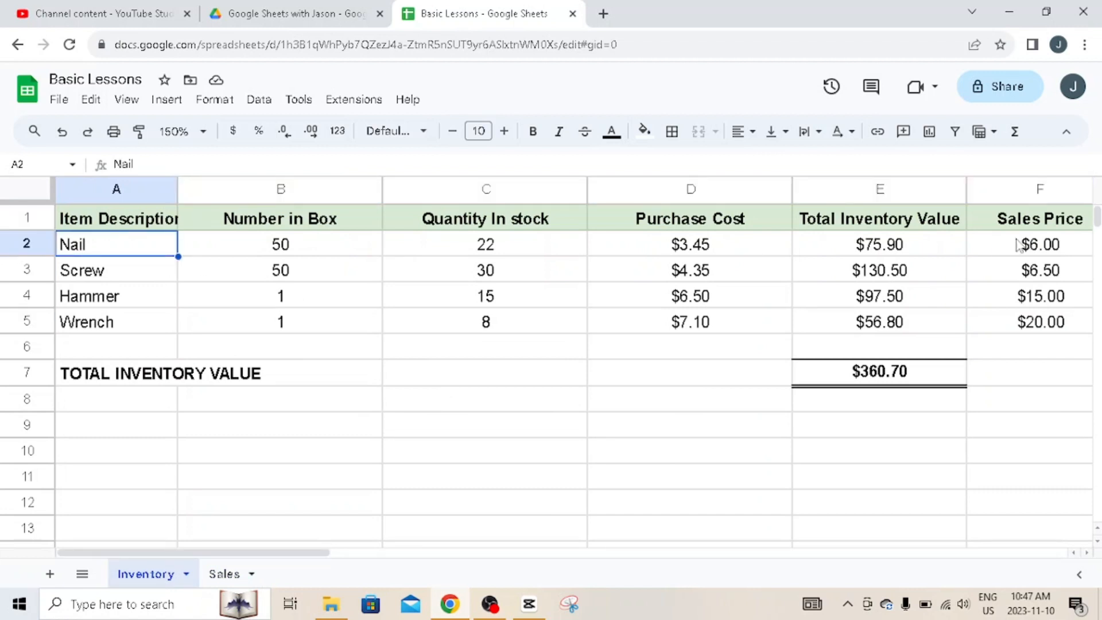
{"action": "left_click", "coordinate": [1074, 251]}
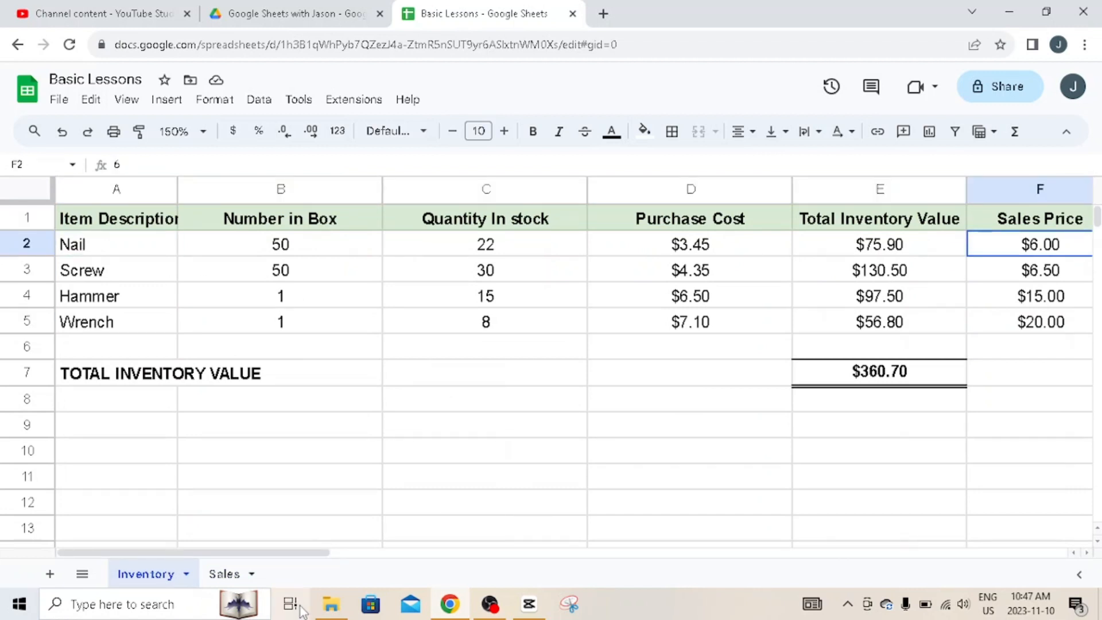
{"action": "left_click", "coordinate": [232, 573]}
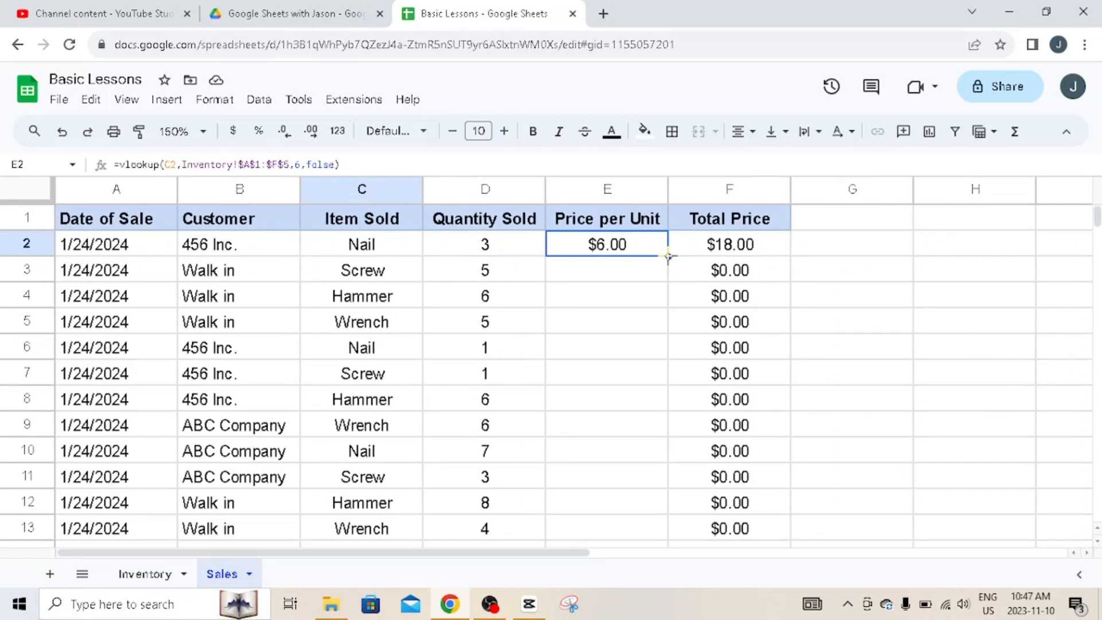
Fill the VLOOKUP formula from E2 down the Price per Unit column to E97.
{"action": "left_click_drag", "start_coordinate": [668, 256], "coordinate": [664, 569]}
{"action": "scroll", "coordinate": [504, 377], "scroll_direction": "up", "scroll_amount": 3}
{"action": "scroll", "coordinate": [504, 374], "scroll_direction": "up", "scroll_amount": 5}
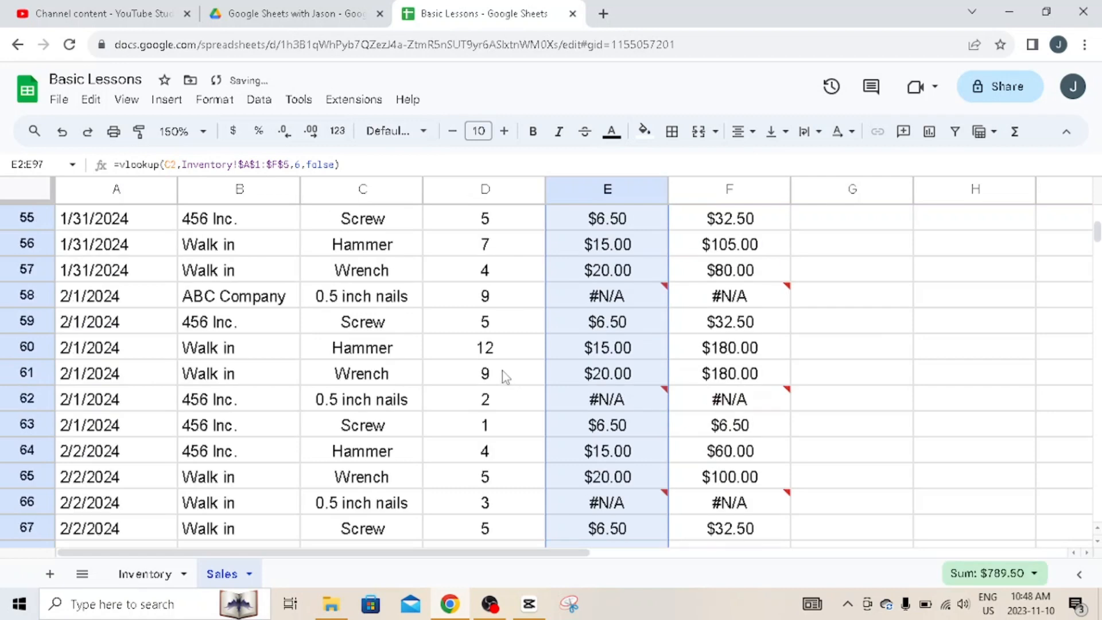
Copy the Total Price formula from F69 into F70:F97.
{"action": "scroll", "coordinate": [501, 371], "scroll_direction": "down", "scroll_amount": 3}
{"action": "left_click", "coordinate": [736, 374]}
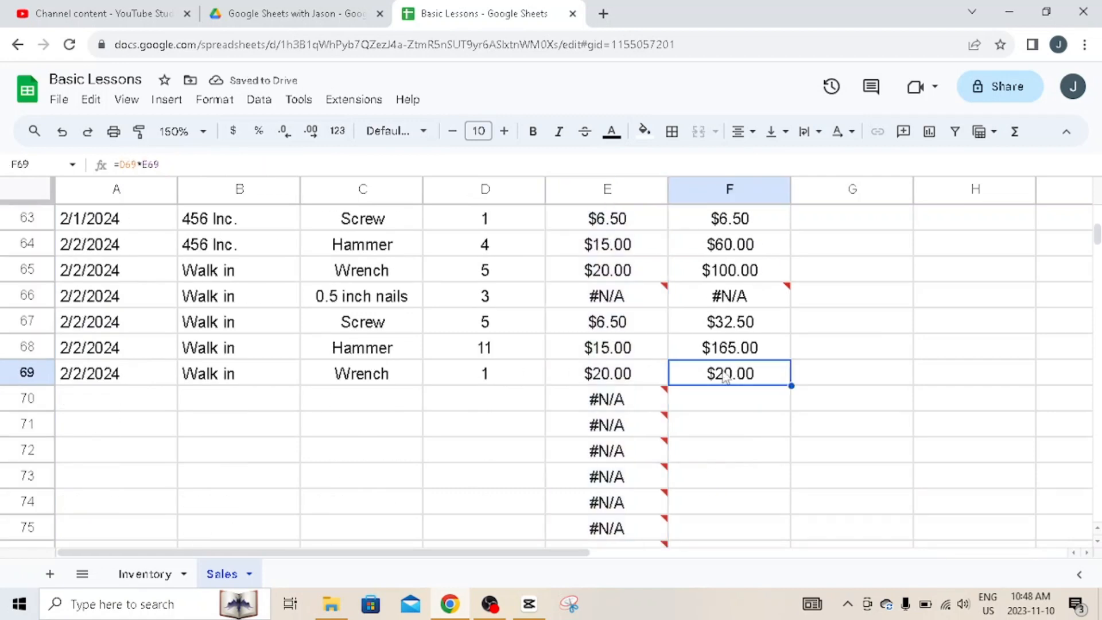
{"action": "key", "text": "ctrl+c"}
{"action": "left_click_drag", "start_coordinate": [726, 398], "coordinate": [724, 477]}
{"action": "left_click_drag", "start_coordinate": [722, 593], "coordinate": [718, 432]}
{"action": "key", "text": "ctrl+v"}
{"action": "scroll", "coordinate": [462, 374], "scroll_direction": "up", "scroll_amount": 9}
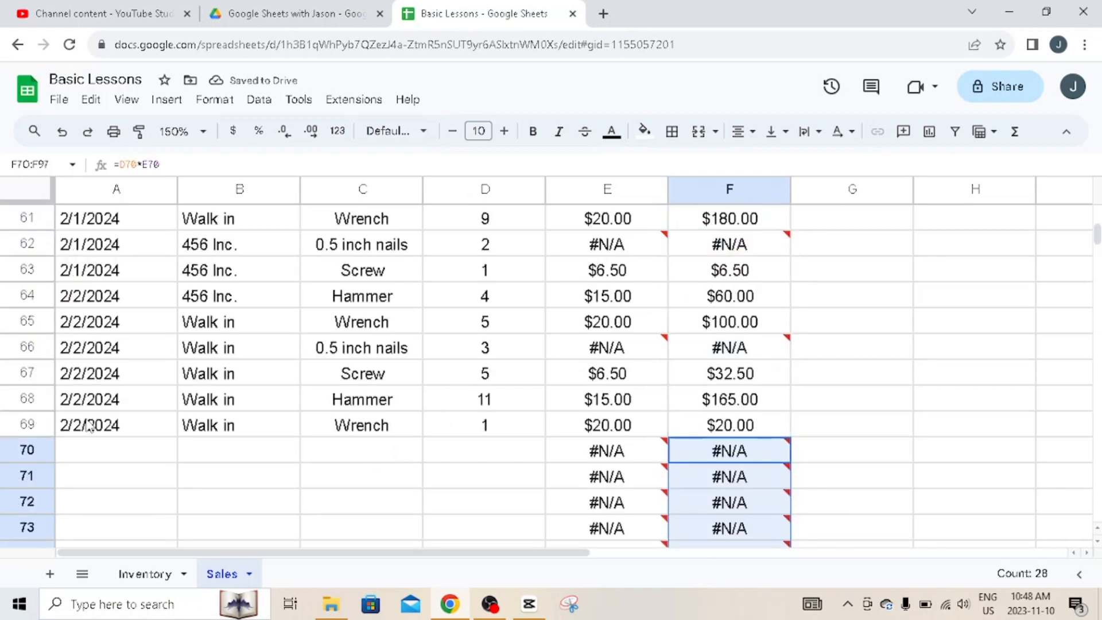
Extend the dates from A69 down to 2/5/2024 in A72 and fill the customer Walk in down to B72.
{"action": "left_click", "coordinate": [113, 432]}
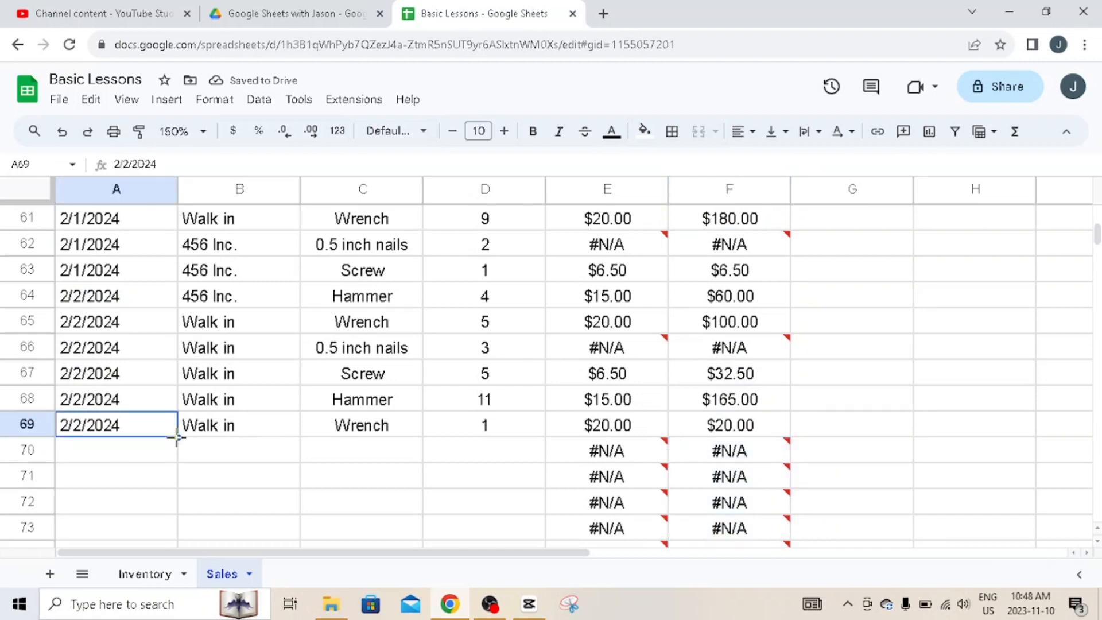
{"action": "left_click_drag", "start_coordinate": [179, 438], "coordinate": [163, 498]}
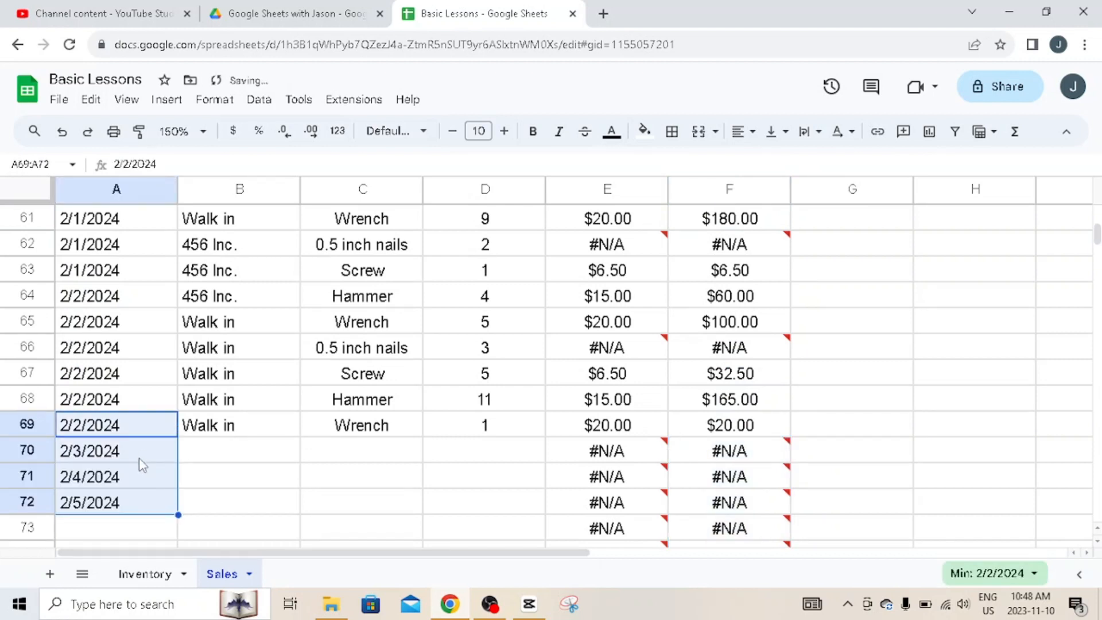
{"action": "left_click", "coordinate": [158, 453]}
{"action": "left_click", "coordinate": [247, 428]}
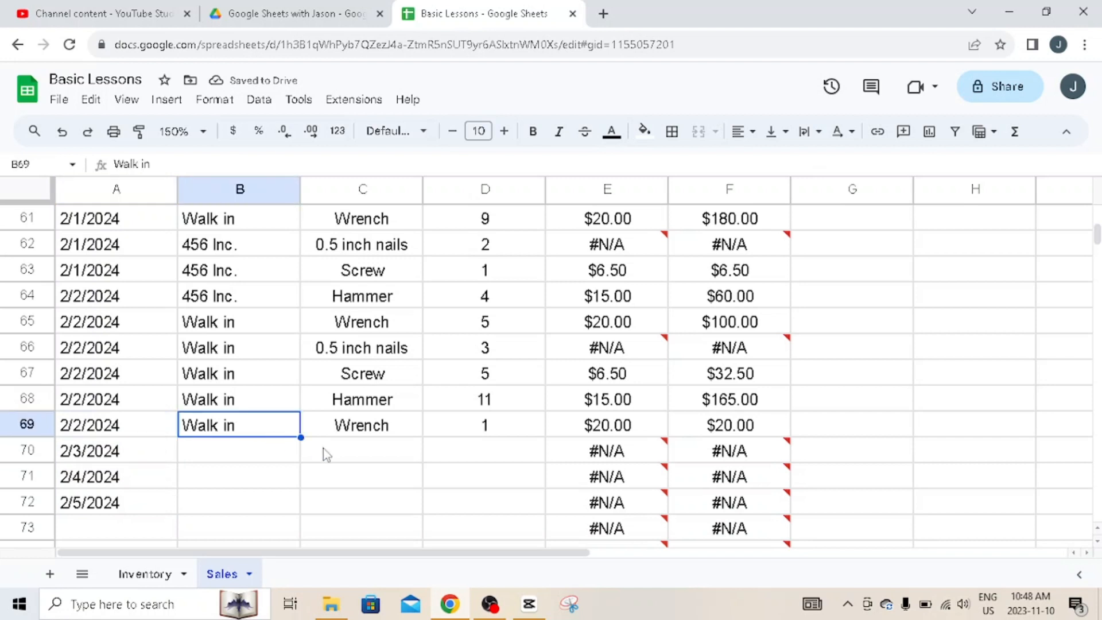
{"action": "left_click_drag", "start_coordinate": [301, 438], "coordinate": [300, 496]}
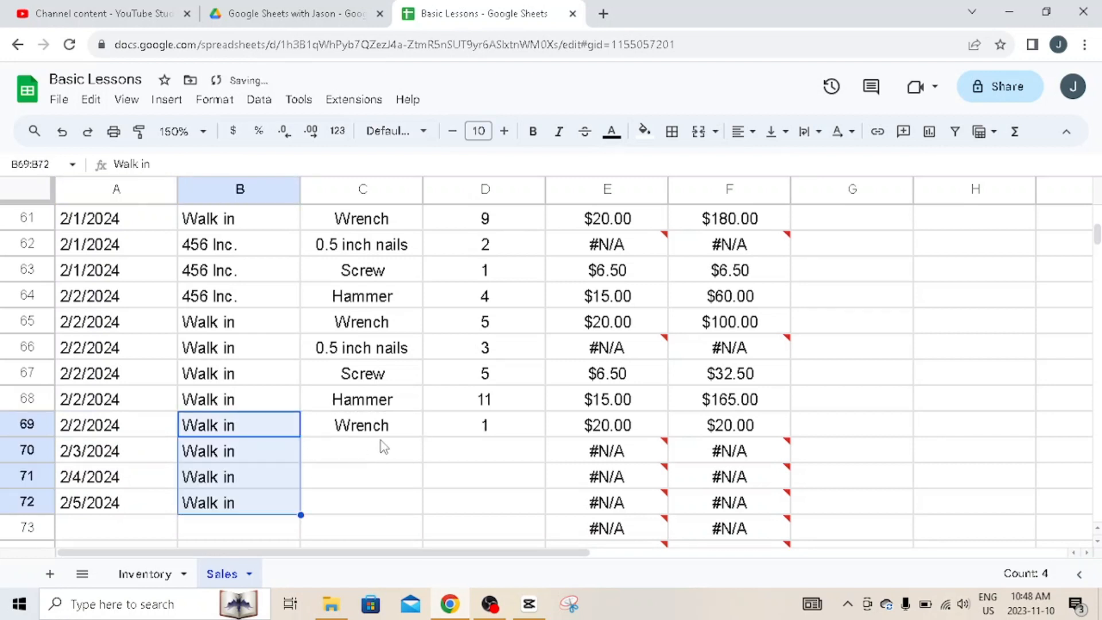
Enter Hammer as the item sold in C70 with a quantity of 1 in D70.
{"action": "left_click", "coordinate": [379, 452]}
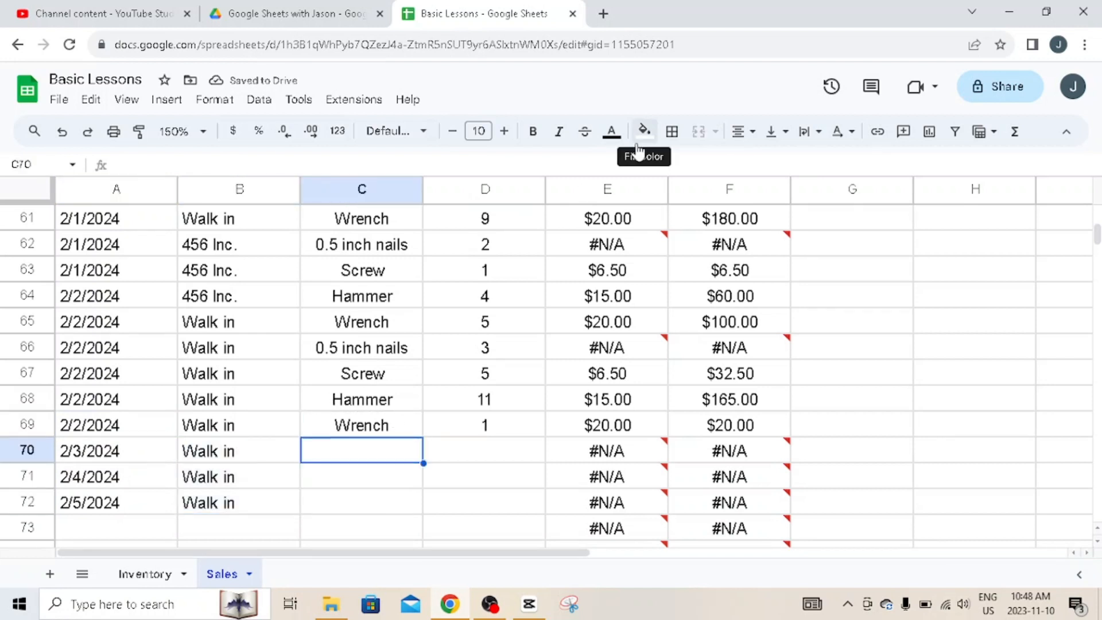
{"action": "type", "text": "Hammer"}
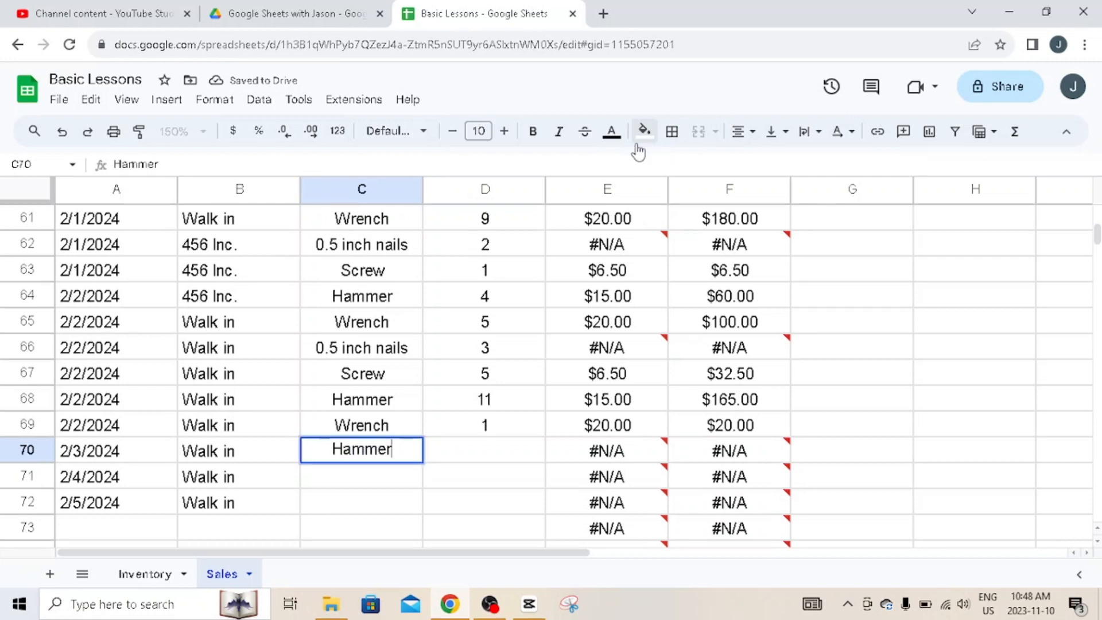
{"action": "key", "text": "Tab"}
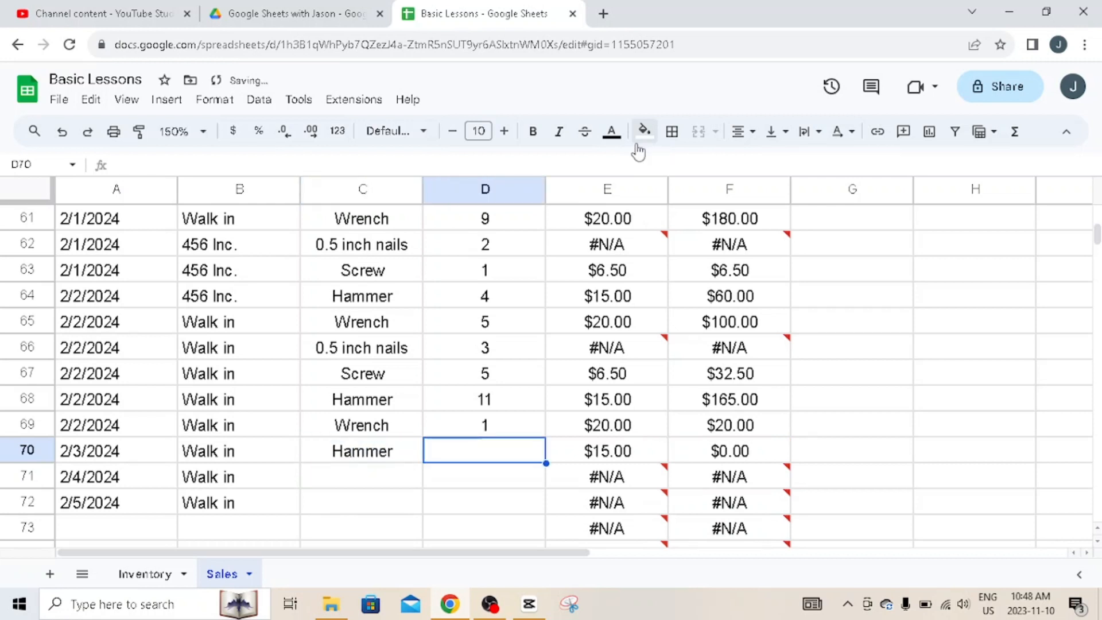
{"action": "type", "text": "1"}
{"action": "key", "text": "Return"}
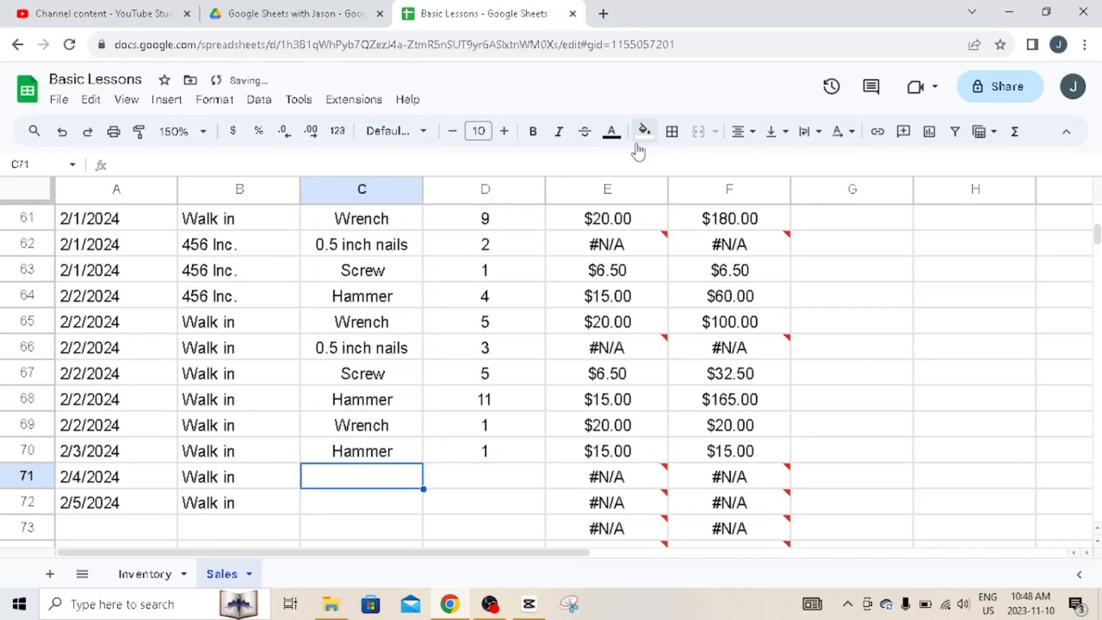
Compare the price and total formulas in row 70 with the lookup in E71, whose item cell is empty.
{"action": "left_click", "coordinate": [626, 453]}
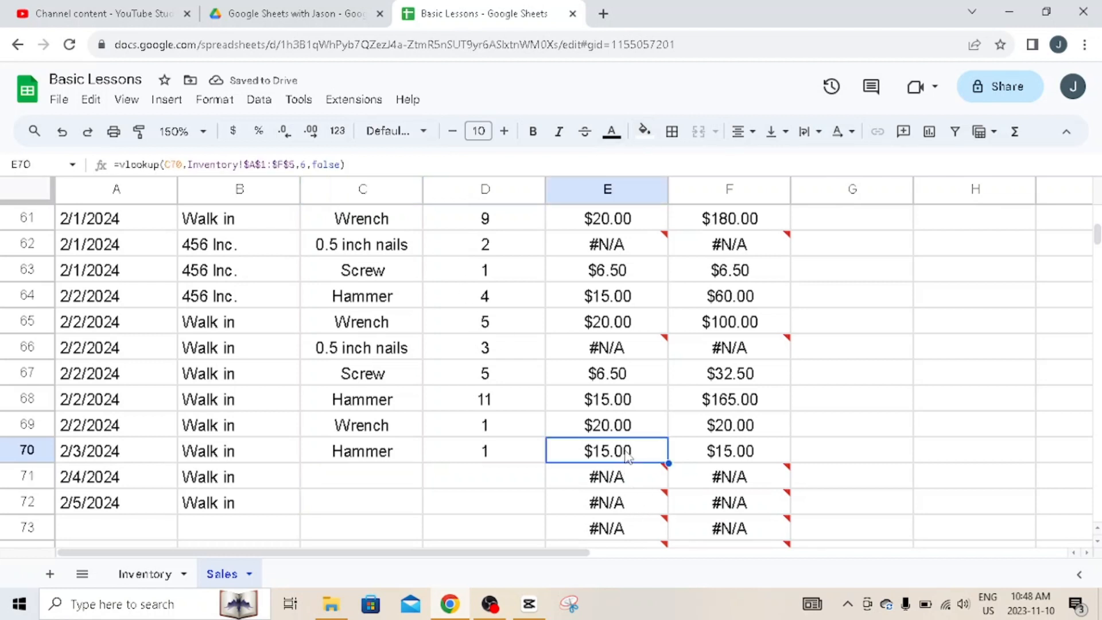
{"action": "left_click", "coordinate": [769, 455]}
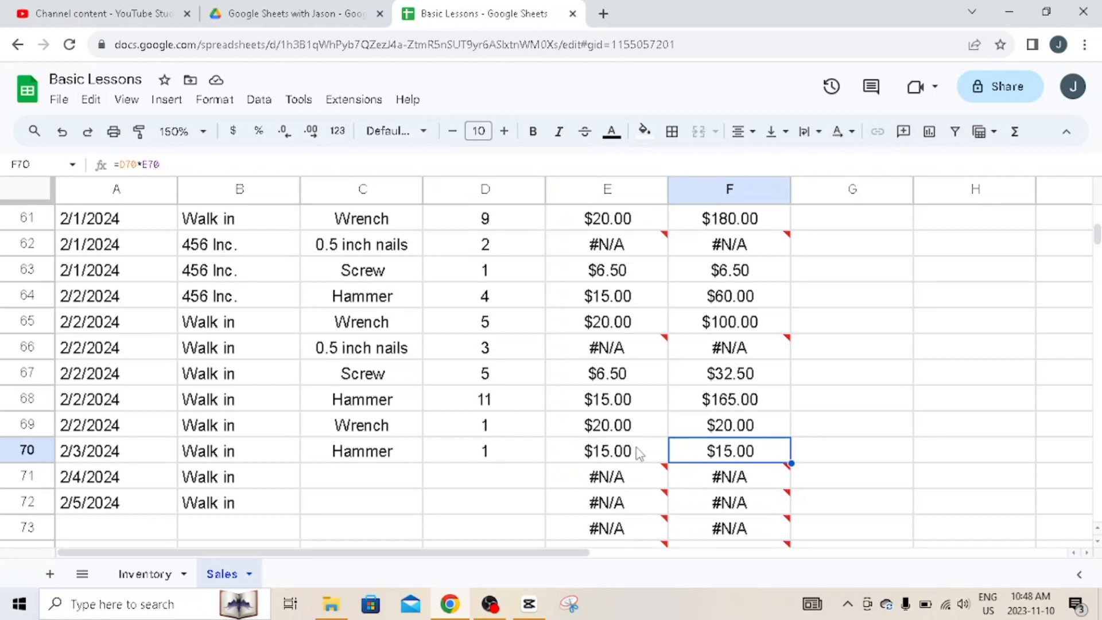
{"action": "left_click", "coordinate": [623, 478]}
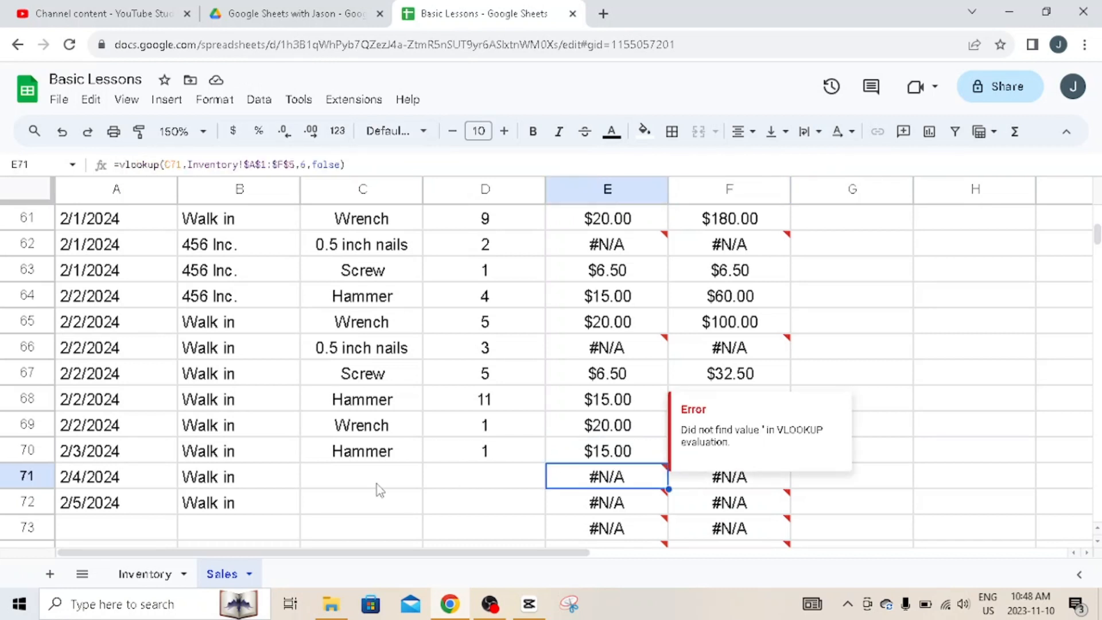
{"action": "key", "text": "Up"}
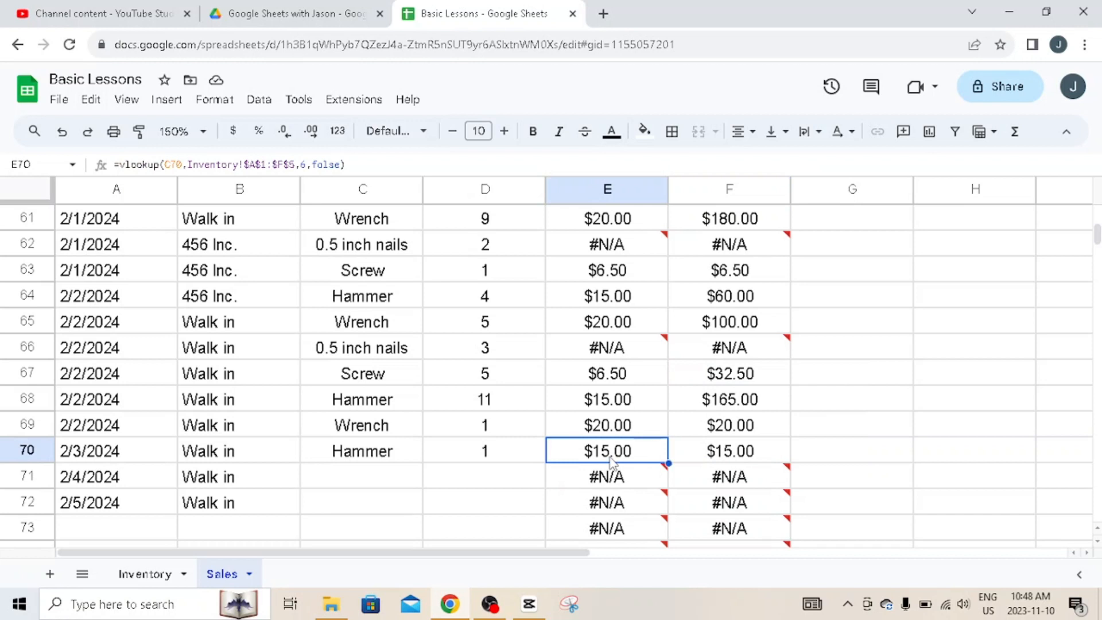
{"action": "left_click", "coordinate": [340, 492]}
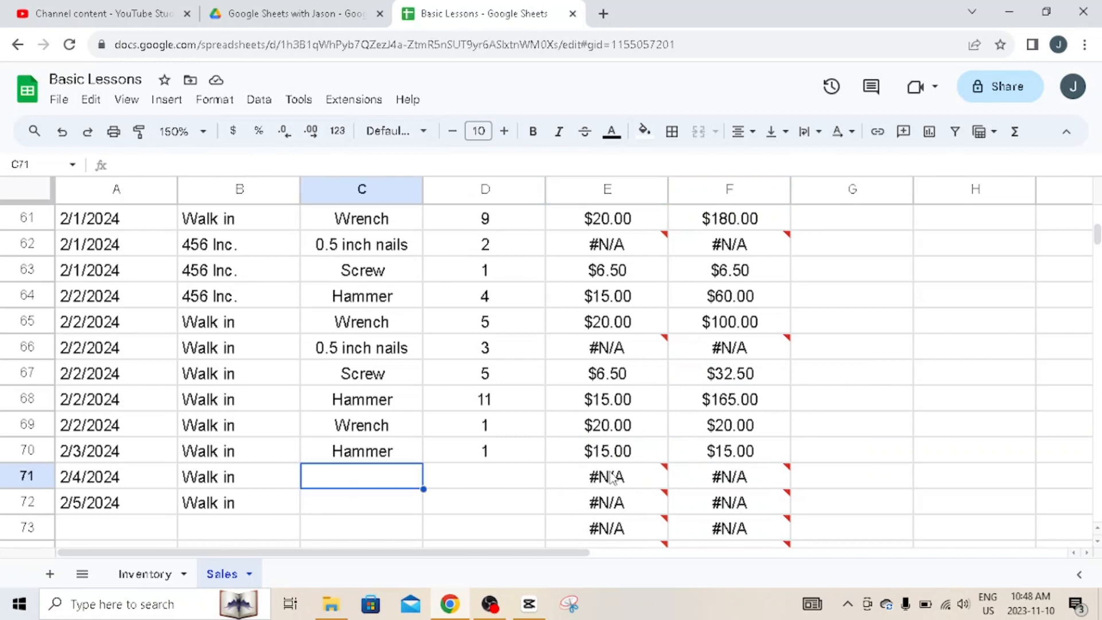
{"action": "mouse_move", "coordinate": [611, 478]}
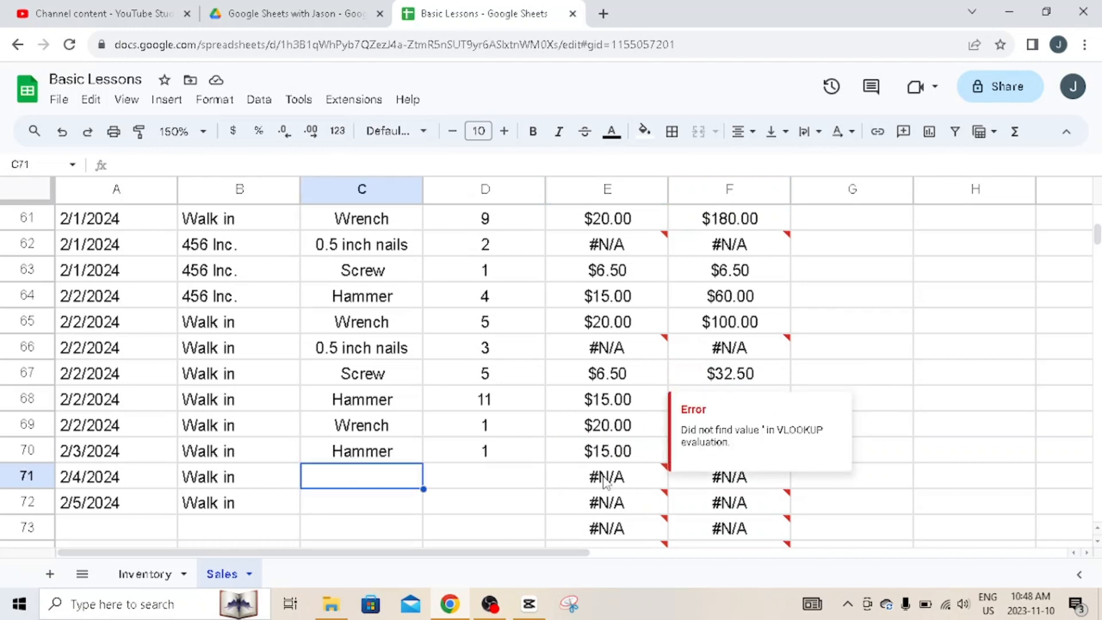
Wrap the VLOOKUP in E71 in an IFNA function without a fallback value and enter the formula.
{"action": "left_click", "coordinate": [607, 482]}
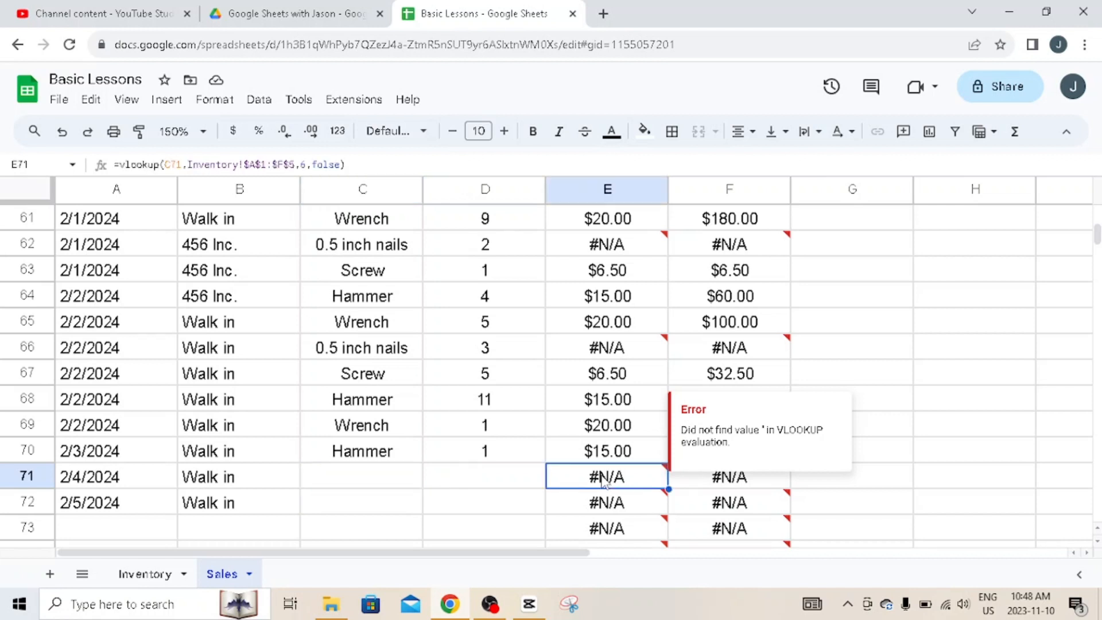
{"action": "left_click", "coordinate": [121, 164]}
{"action": "type", "text": "if"}
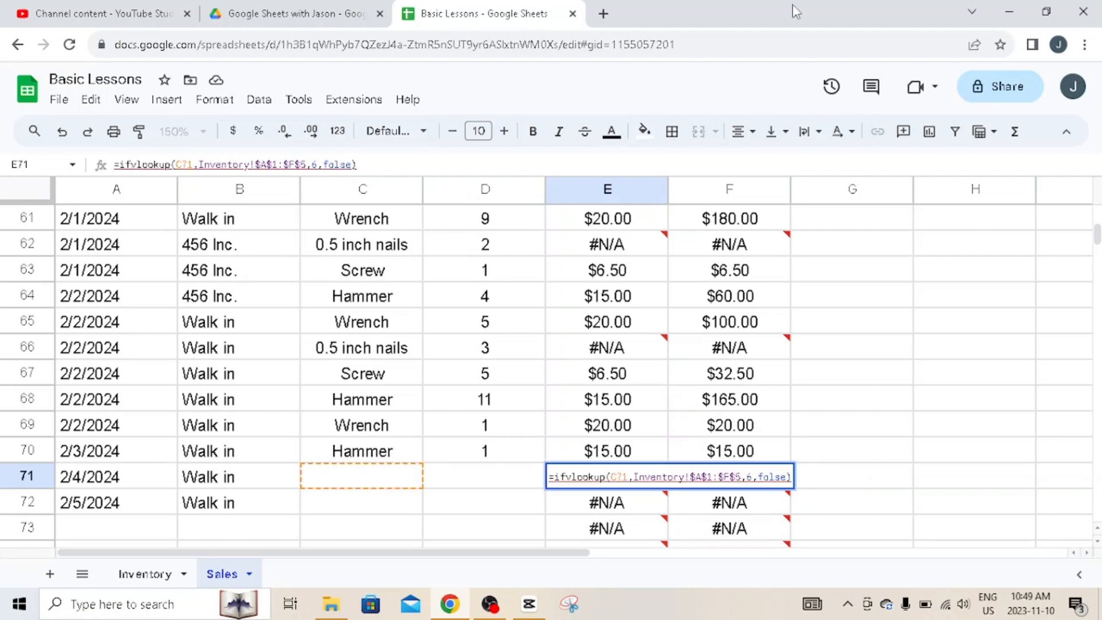
{"action": "type", "text": "na"}
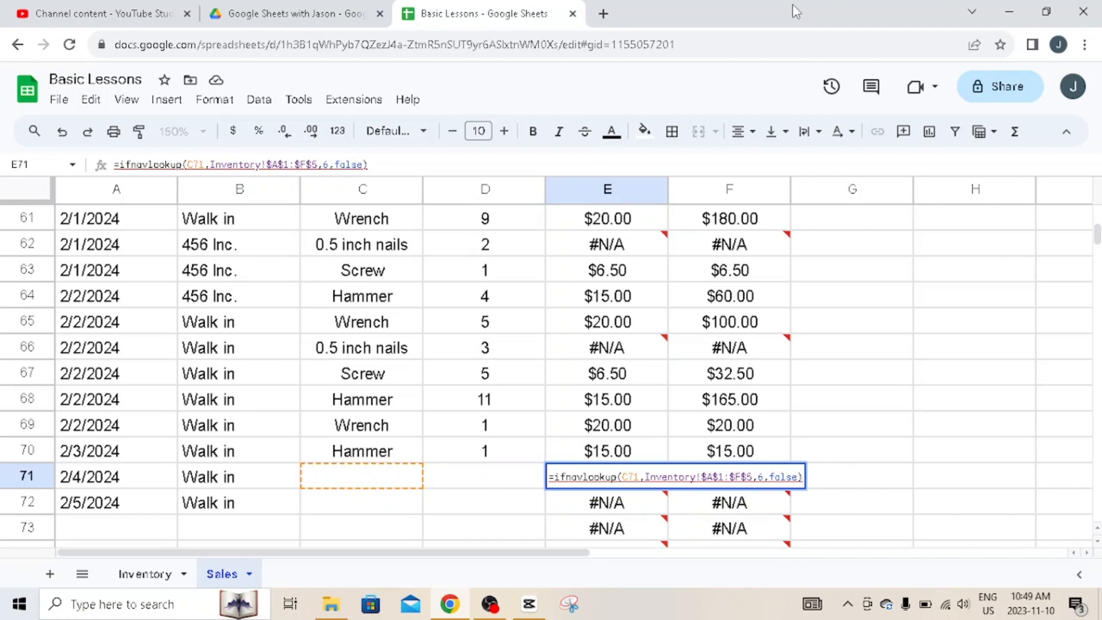
{"action": "type", "text": "("}
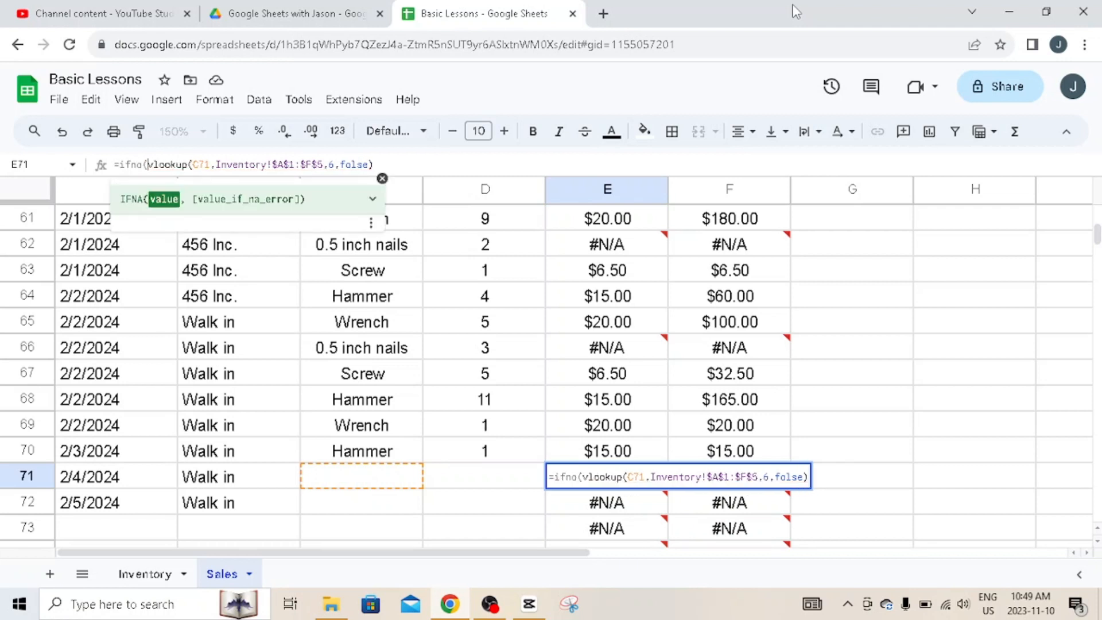
{"action": "left_click", "coordinate": [403, 161]}
{"action": "type", "text": ")"}
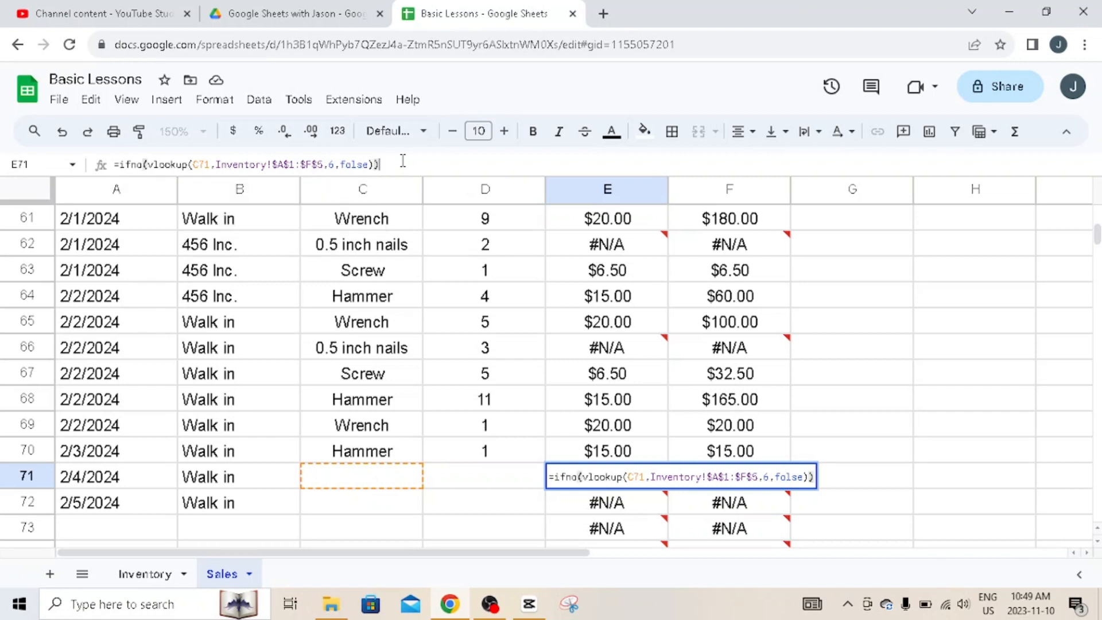
{"action": "key", "text": "Return"}
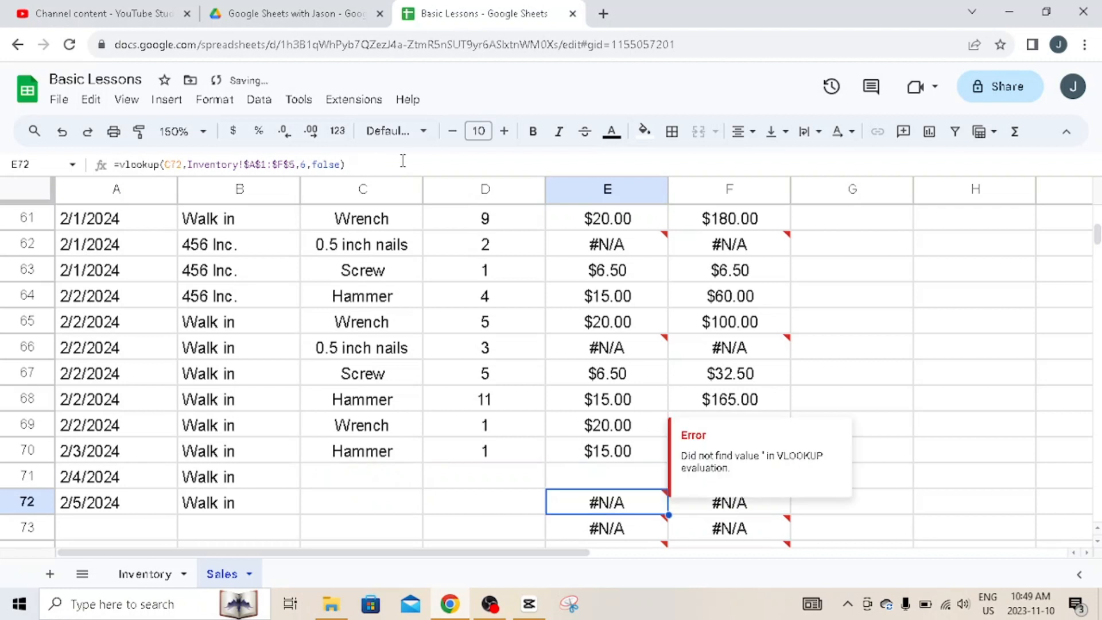
Copy the IFNA-wrapped VLOOKUP from E71 into E72:E97.
{"action": "key", "text": "Up"}
{"action": "key", "text": "ctrl+c"}
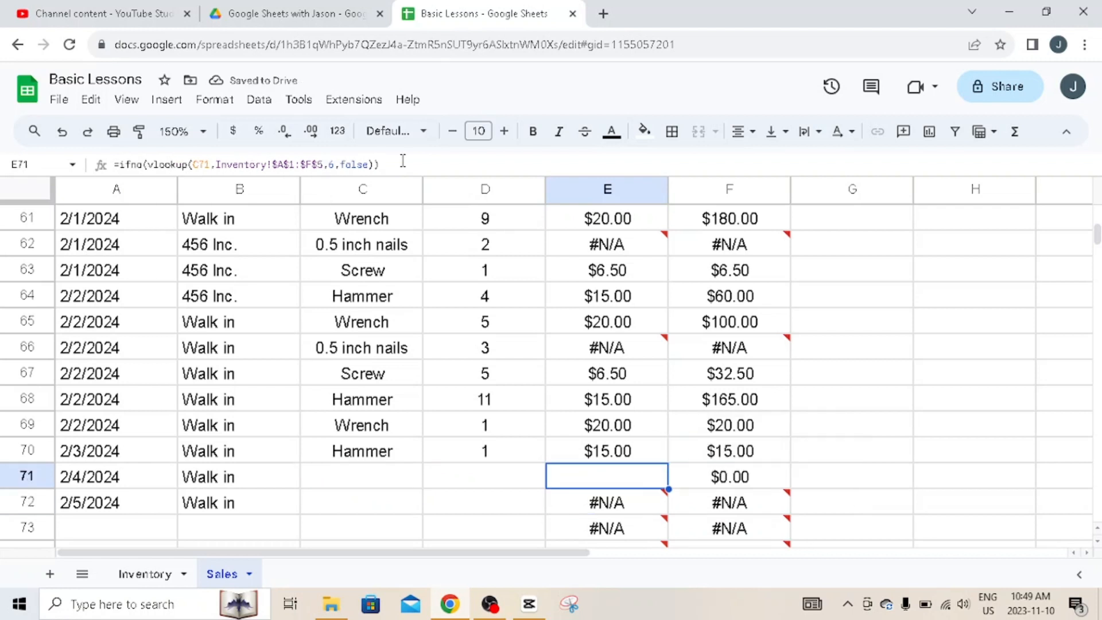
{"action": "key", "text": "Down"}
{"action": "key", "text": "shift+Down"}
{"action": "key", "text": "shift+Down"}
{"action": "key", "text": "shift+Down"}
{"action": "key", "text": "shift+Down"}
{"action": "key", "text": "shift+Down"}
{"action": "key", "text": "shift+Down"}
{"action": "key", "text": "shift+Down"}
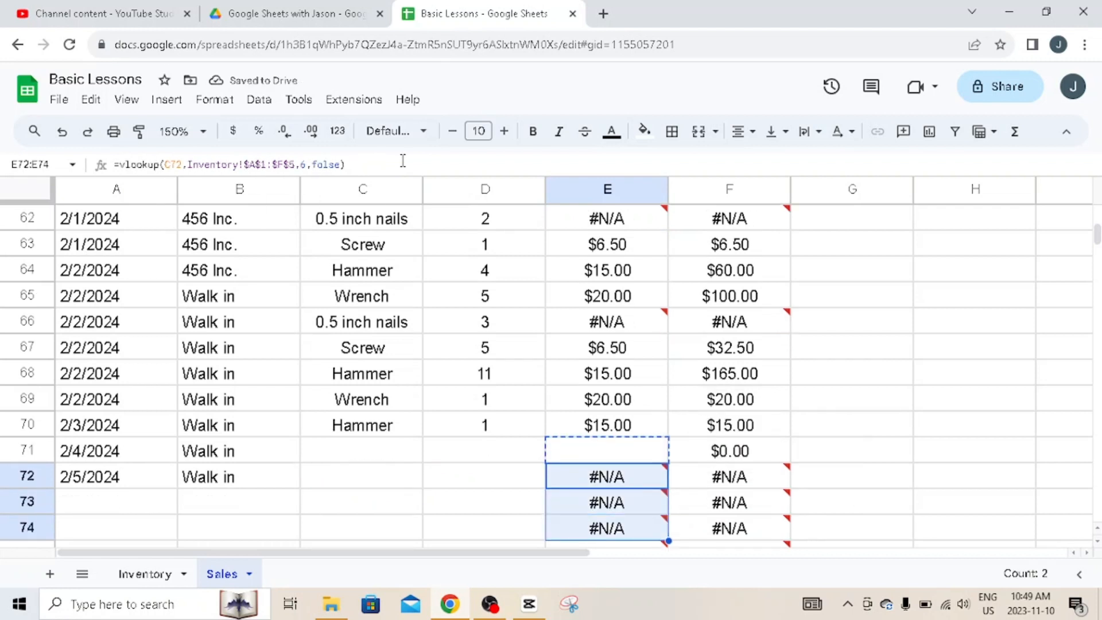
{"action": "key", "text": "shift+Down"}
{"action": "key", "text": "shift+Down"}
{"action": "key", "text": "shift+Down"}
{"action": "key", "text": "shift+Down"}
{"action": "key", "text": "shift+Down"}
{"action": "key", "text": "shift+Down"}
{"action": "key", "text": "shift+Down"}
{"action": "key", "text": "shift+Down"}
{"action": "key", "text": "shift+Down"}
{"action": "key", "text": "shift+Down"}
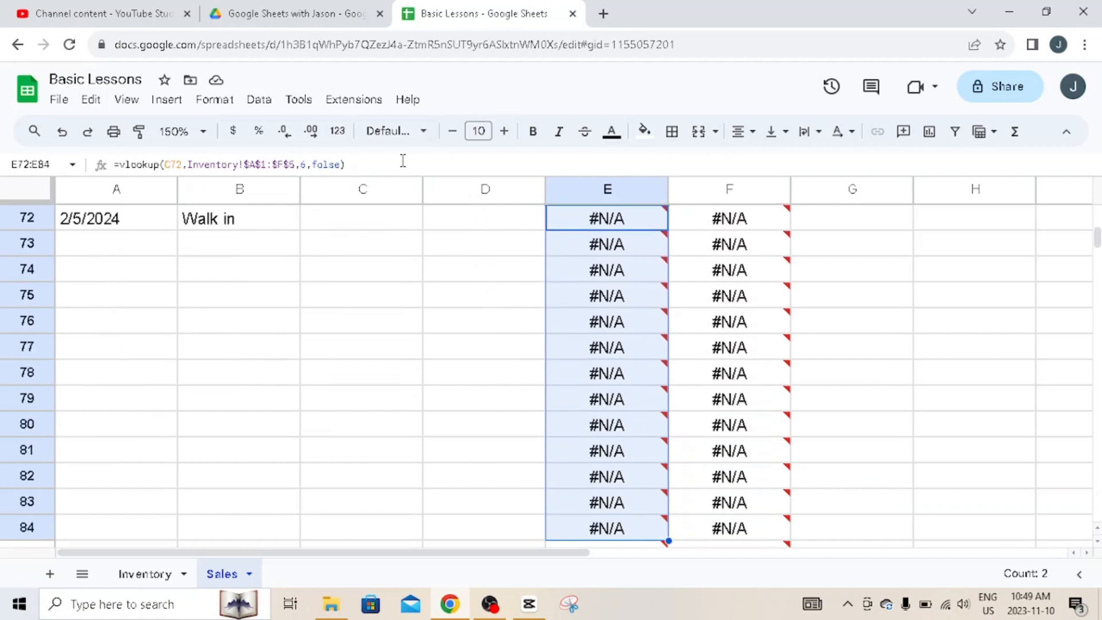
{"action": "key", "text": "shift+Down"}
{"action": "key", "text": "shift+Down"}
{"action": "key", "text": "shift+Down"}
{"action": "key", "text": "shift+Down"}
{"action": "key", "text": "shift+Down"}
{"action": "key", "text": "shift+Down"}
{"action": "key", "text": "shift+Down"}
{"action": "key", "text": "shift+Down"}
{"action": "key", "text": "shift+Down"}
{"action": "key", "text": "shift+Down"}
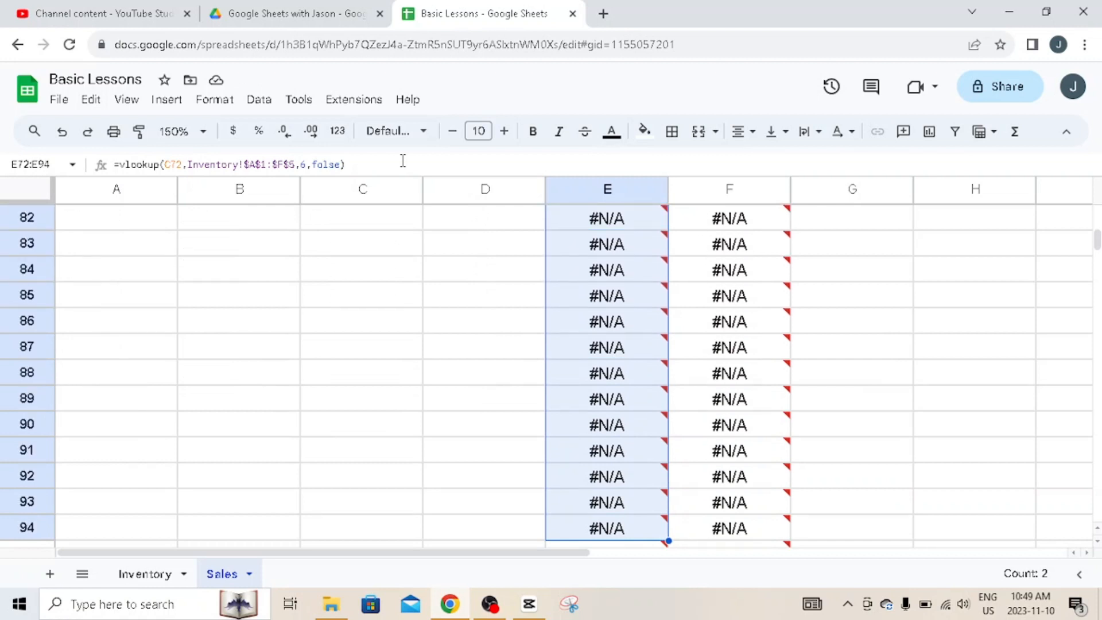
{"action": "key", "text": "shift+Up"}
{"action": "key", "text": "shift+Up"}
{"action": "key", "text": "shift+Up"}
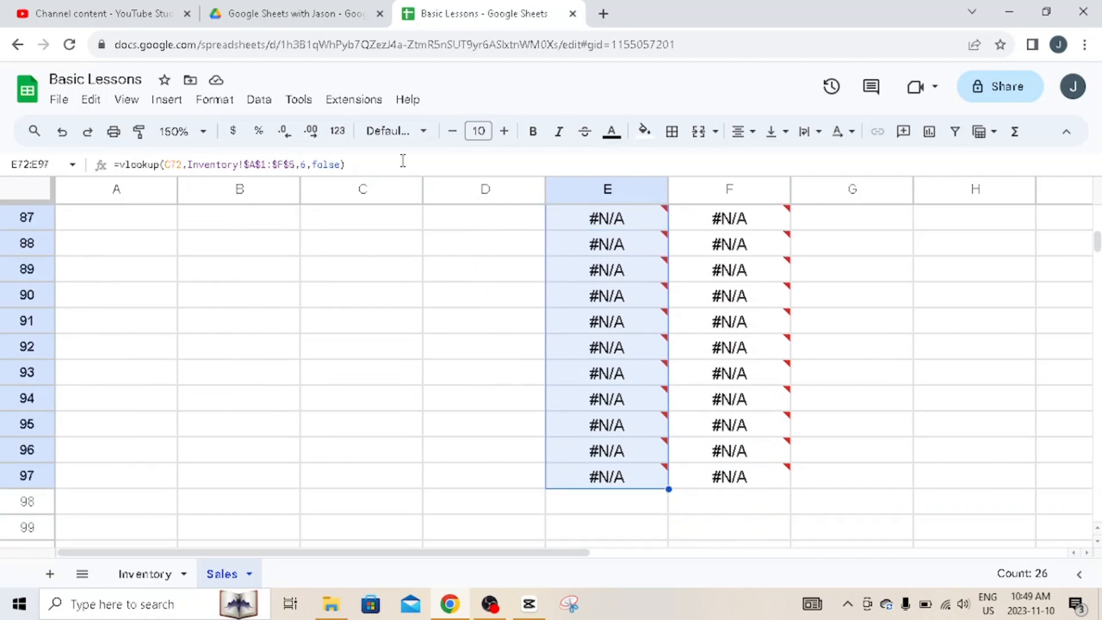
{"action": "key", "text": "shift+Down"}
{"action": "key", "text": "ctrl+v"}
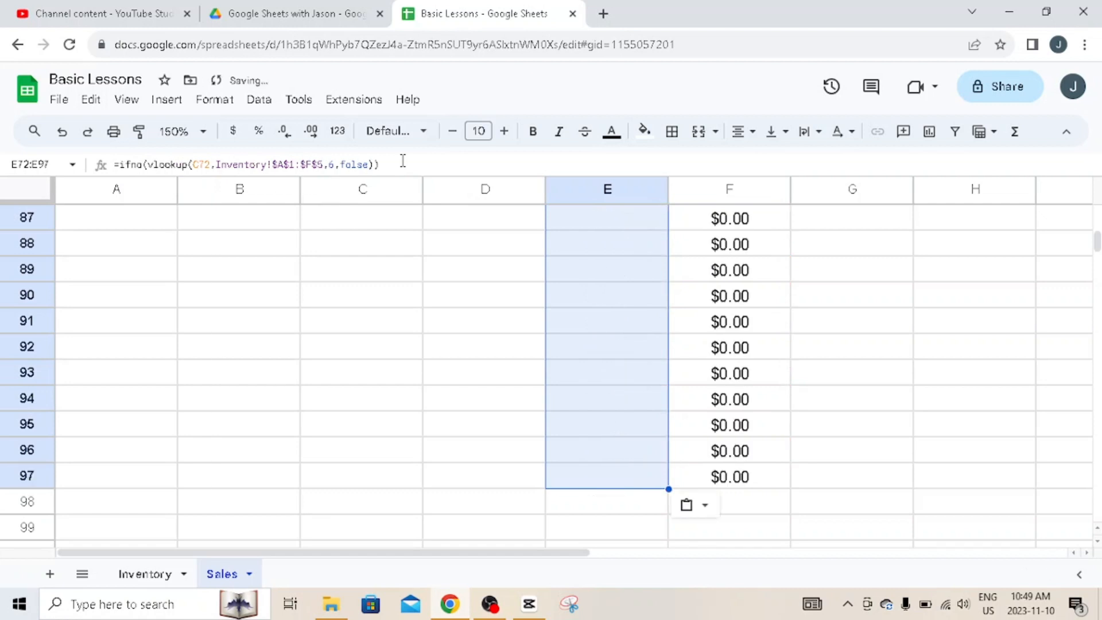
Enter Wrench as the item sold in C71 and move on to its quantity cell.
{"action": "key", "text": "Up"}
{"action": "key", "text": "Up"}
{"action": "key", "text": "Up"}
{"action": "key", "text": "Up"}
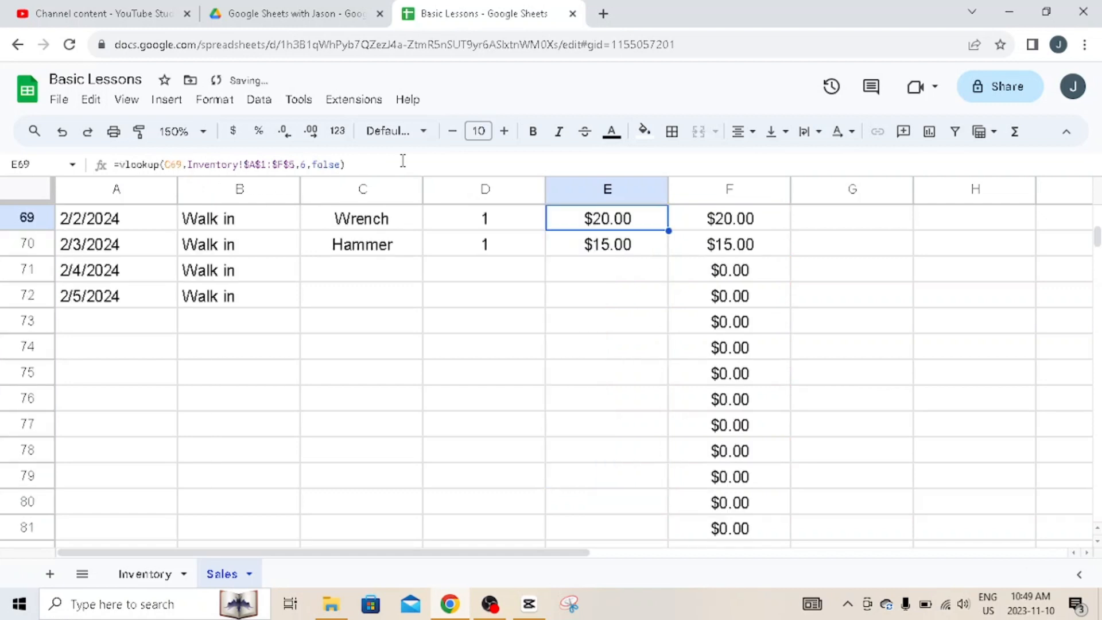
{"action": "key", "text": "Down"}
{"action": "key", "text": "Down"}
{"action": "key", "text": "Down"}
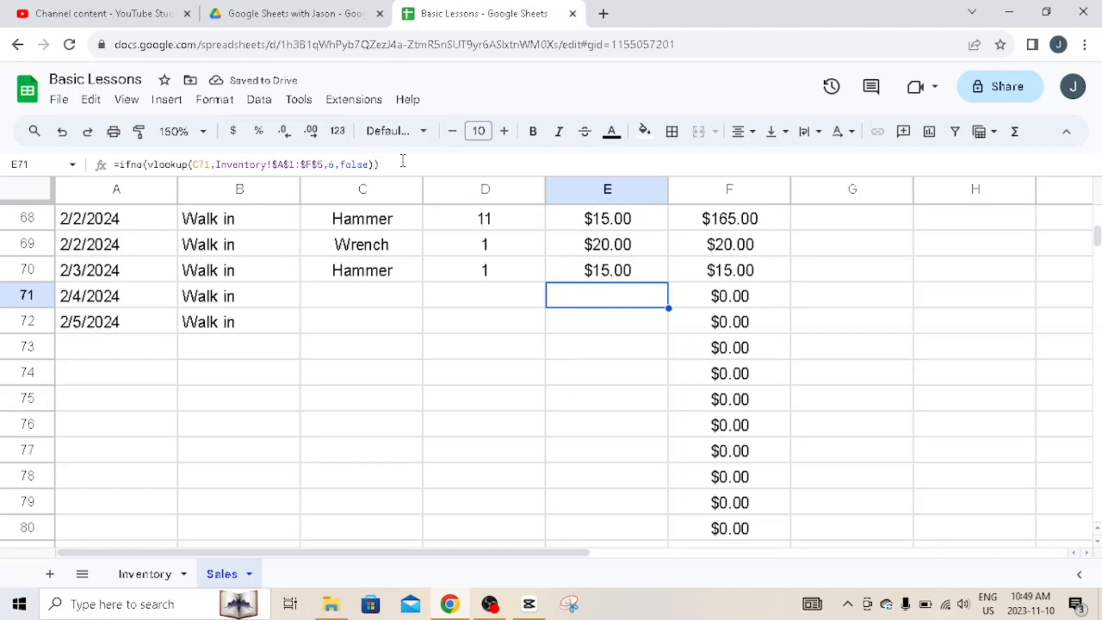
{"action": "key", "text": "Right"}
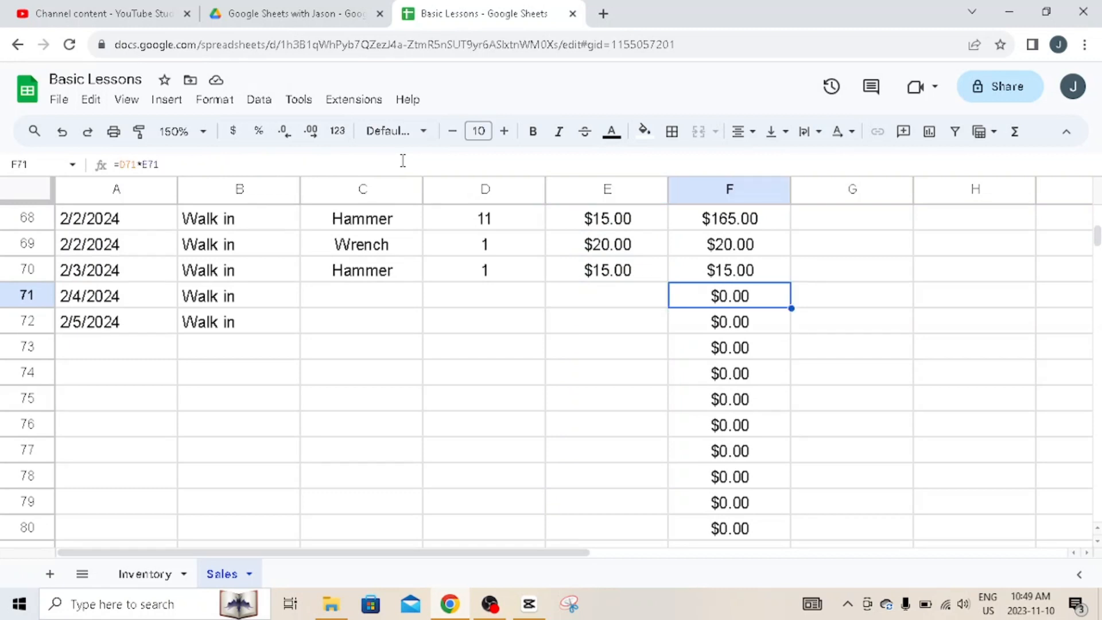
{"action": "key", "text": "Left"}
{"action": "key", "text": "Left"}
{"action": "key", "text": "Left"}
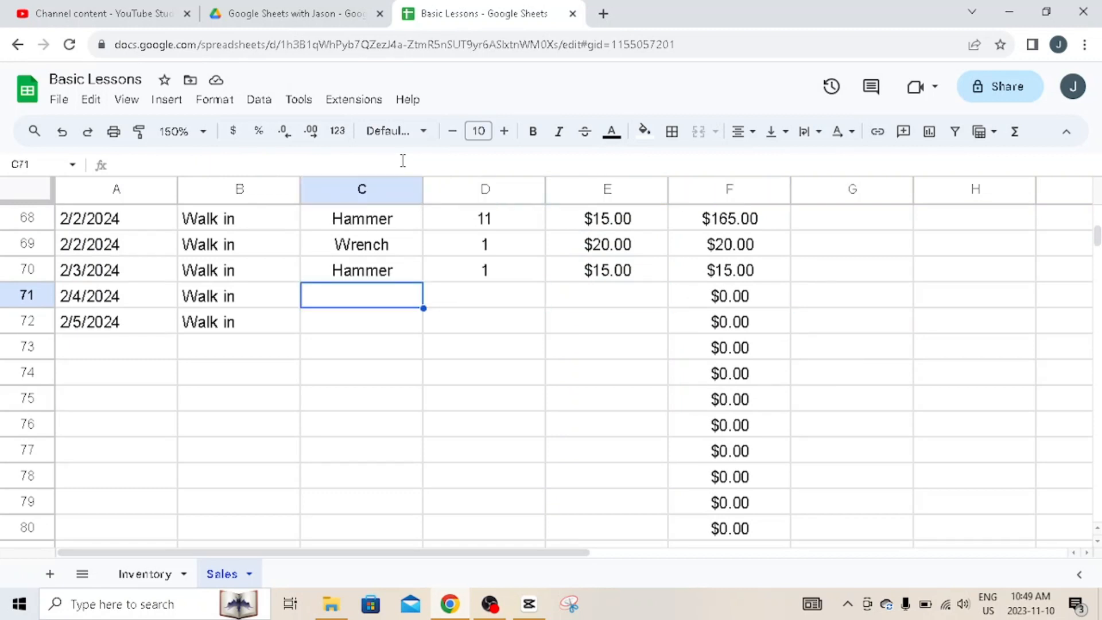
{"action": "type", "text": "Wren"}
{"action": "key", "text": "Return"}
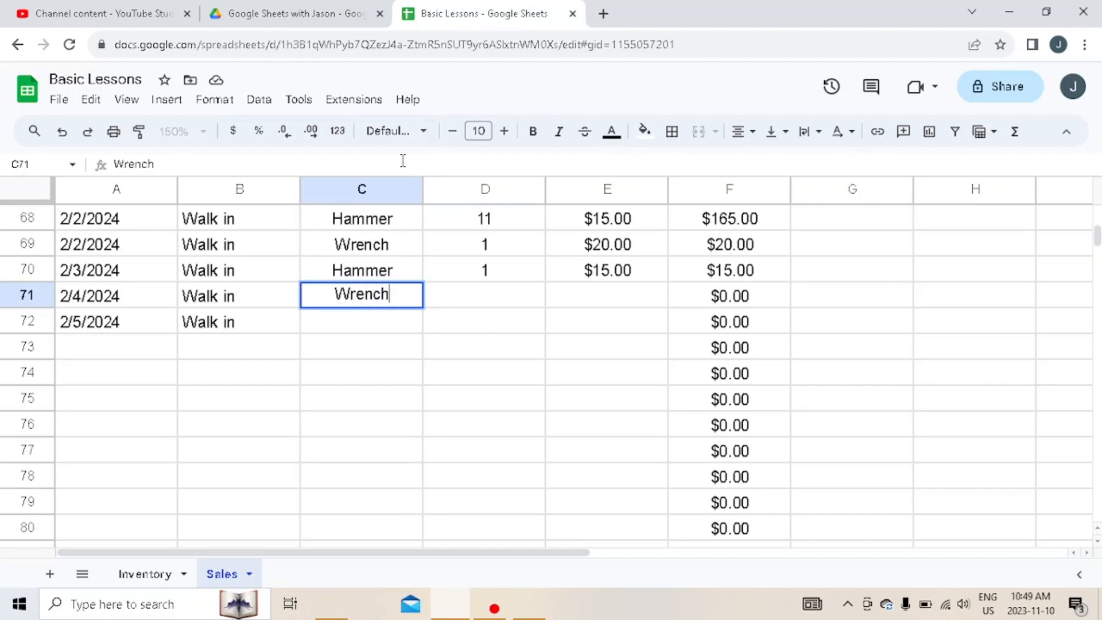
{"action": "key", "text": "Tab"}
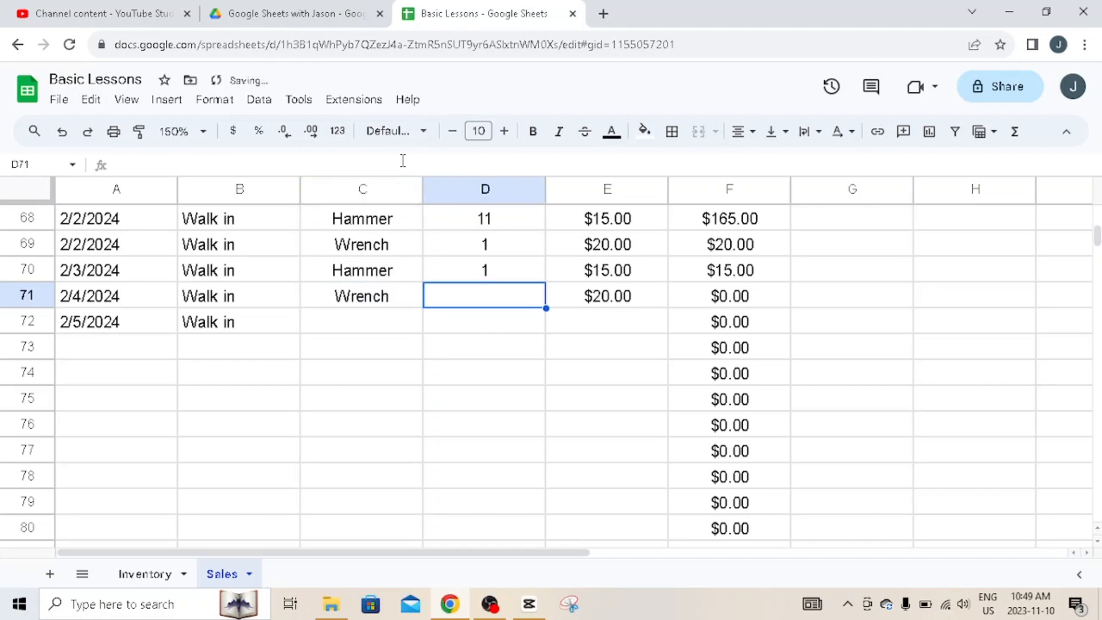
Enter 2 as the quantity sold in D71 and Nails as the item sold in C72.
{"action": "type", "text": "2"}
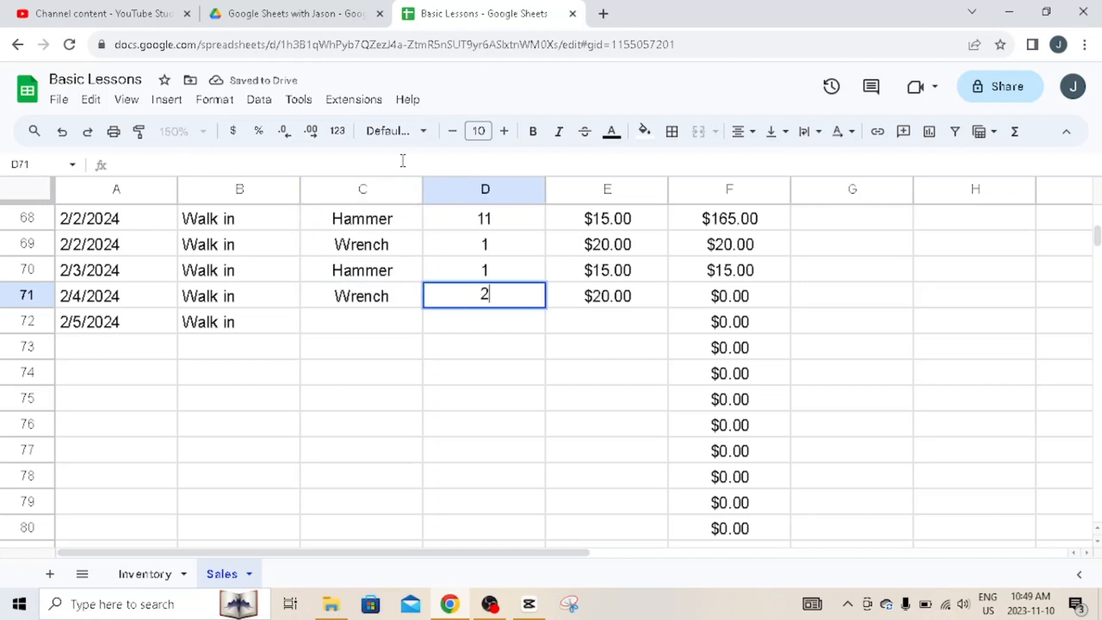
{"action": "key", "text": "Return"}
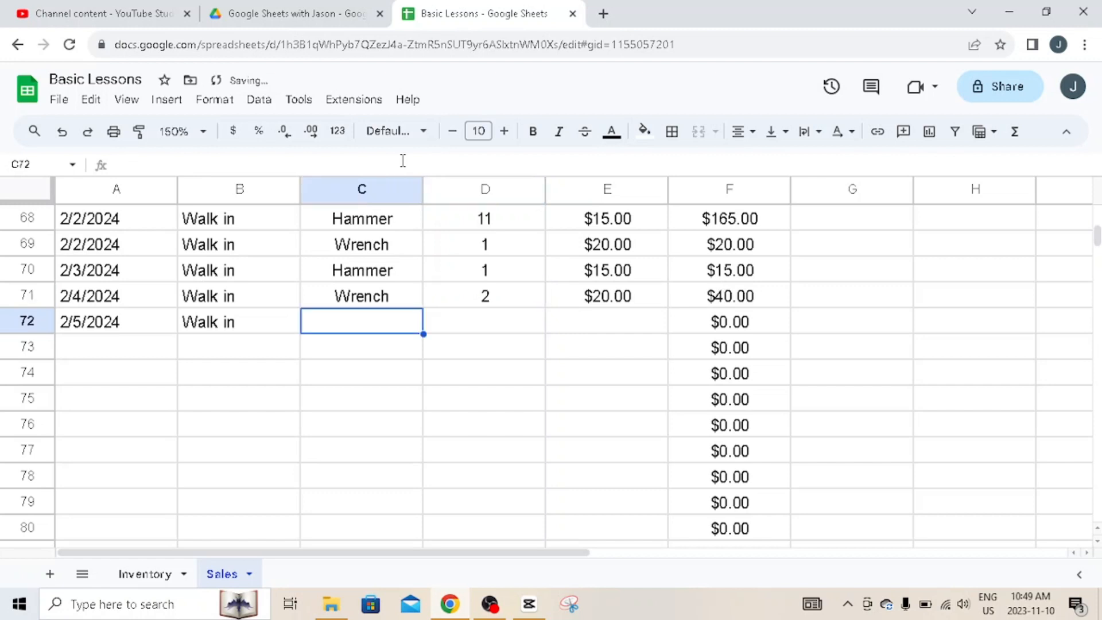
{"action": "type", "text": "Nails"}
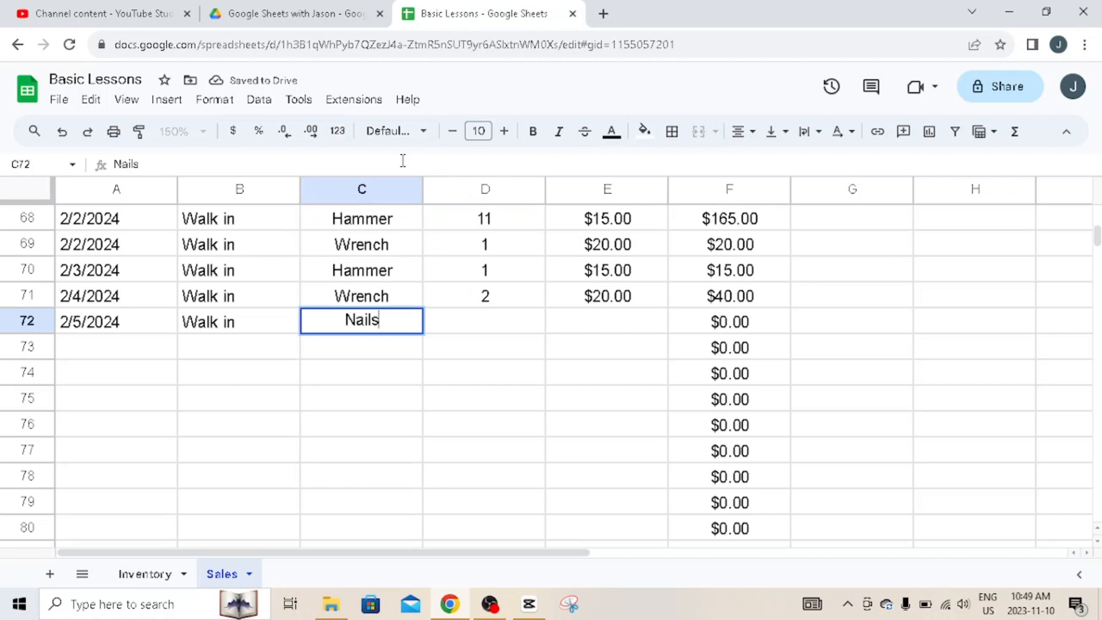
{"action": "key", "text": "Tab"}
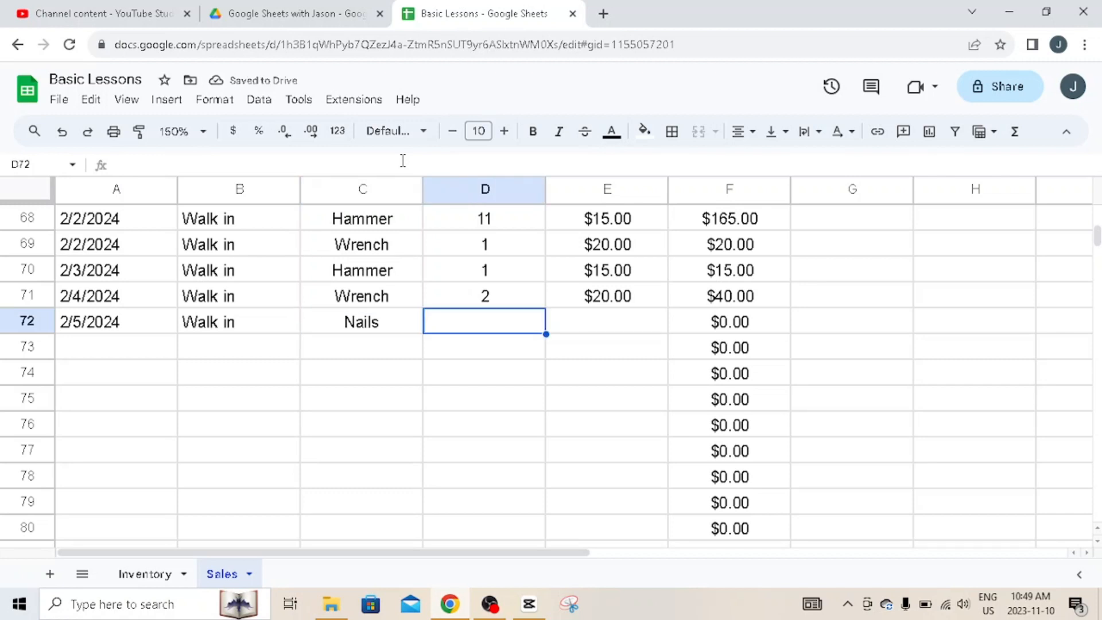
Correct the item sold in C72 to Nail and move on to its quantity cell.
{"action": "key", "text": "Left"}
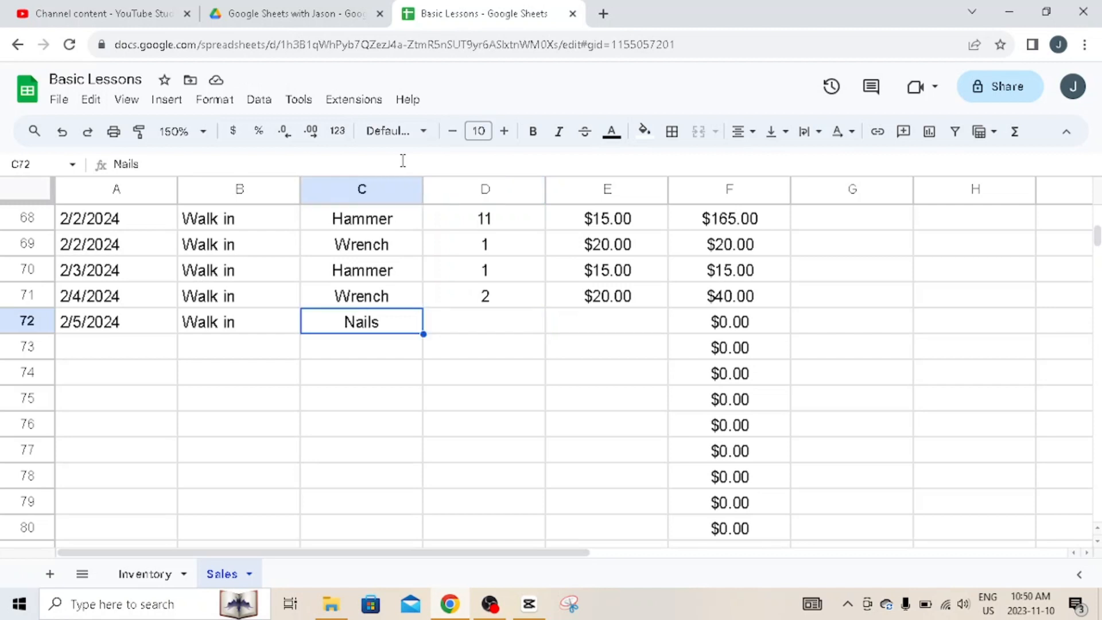
{"action": "key", "text": "Return"}
{"action": "key", "text": "BackSpace"}
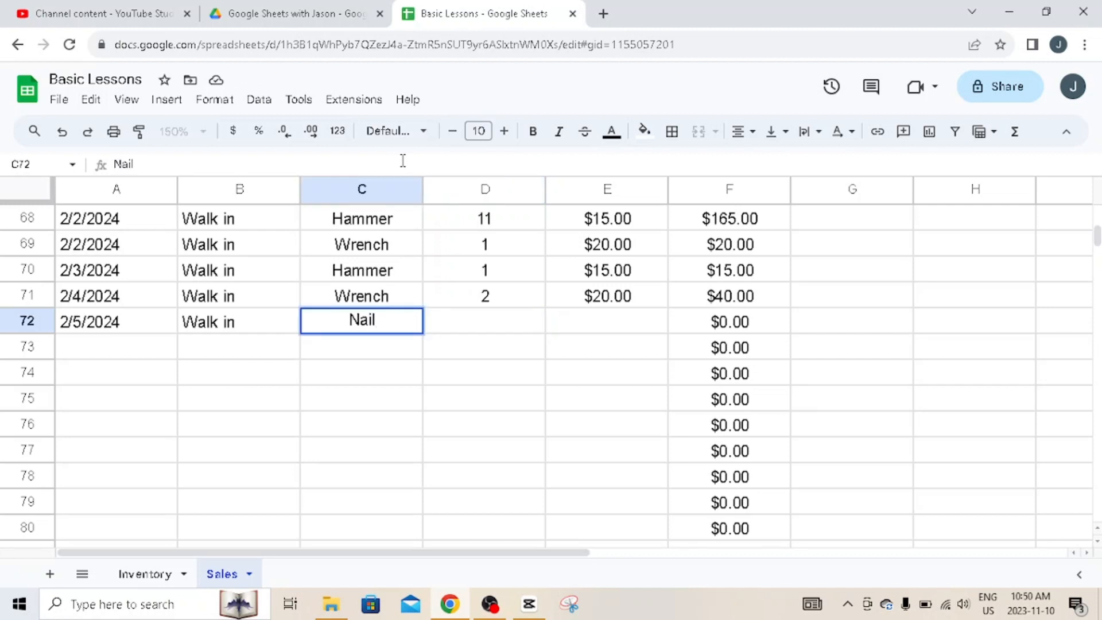
{"action": "key", "text": "Return"}
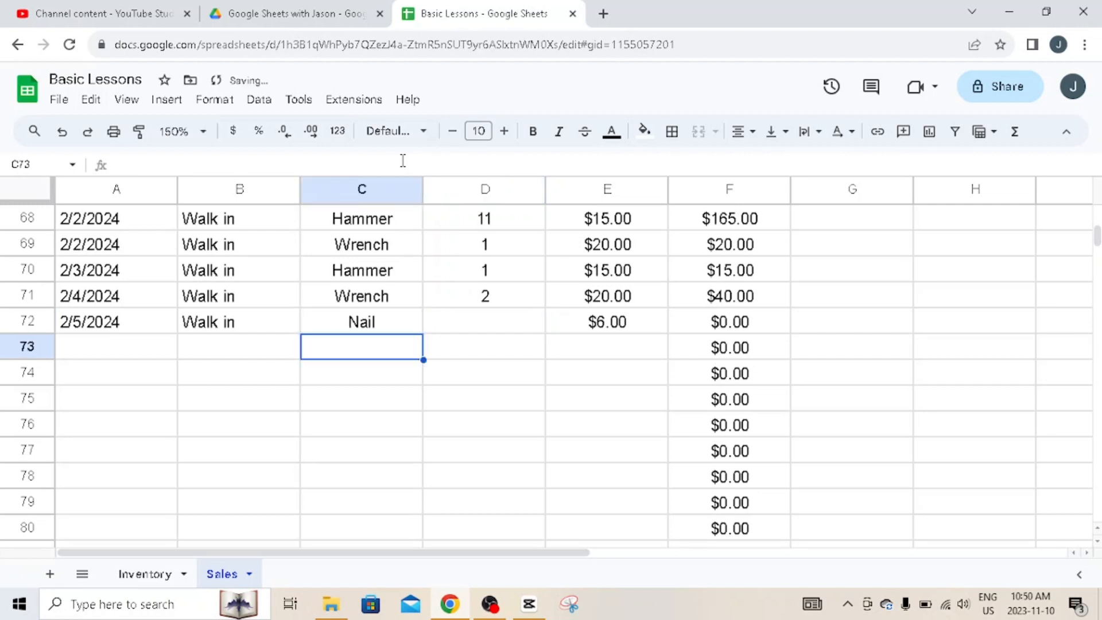
{"action": "key", "text": "Up"}
{"action": "key", "text": "Right"}
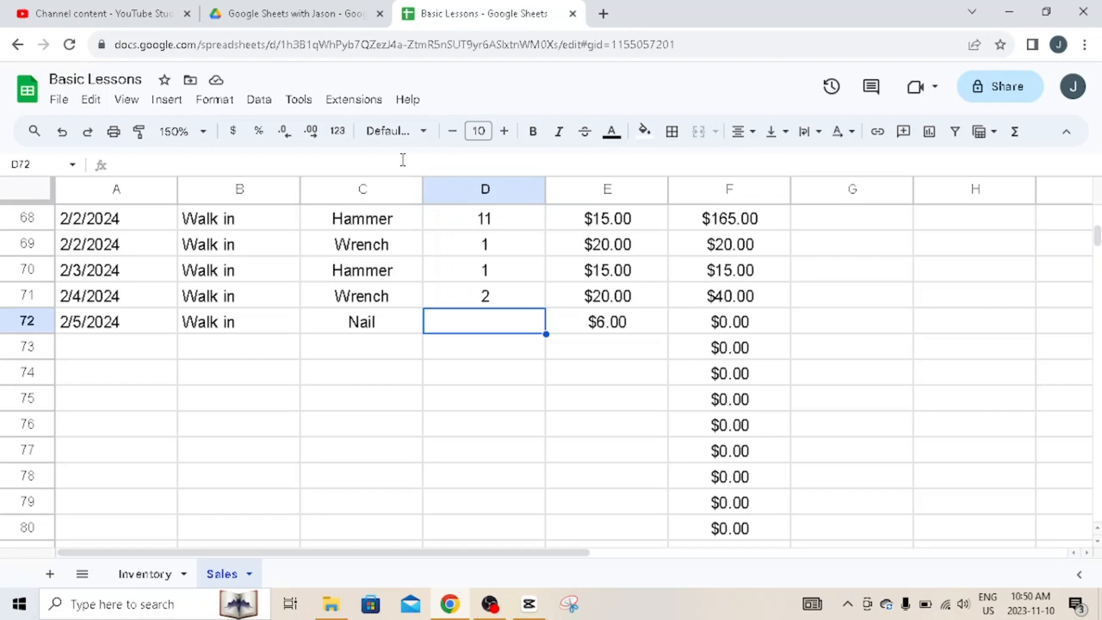
Compare the item name in C72 with the item names in the earlier sales rows that show #N/A prices.
{"action": "left_click", "coordinate": [376, 326]}
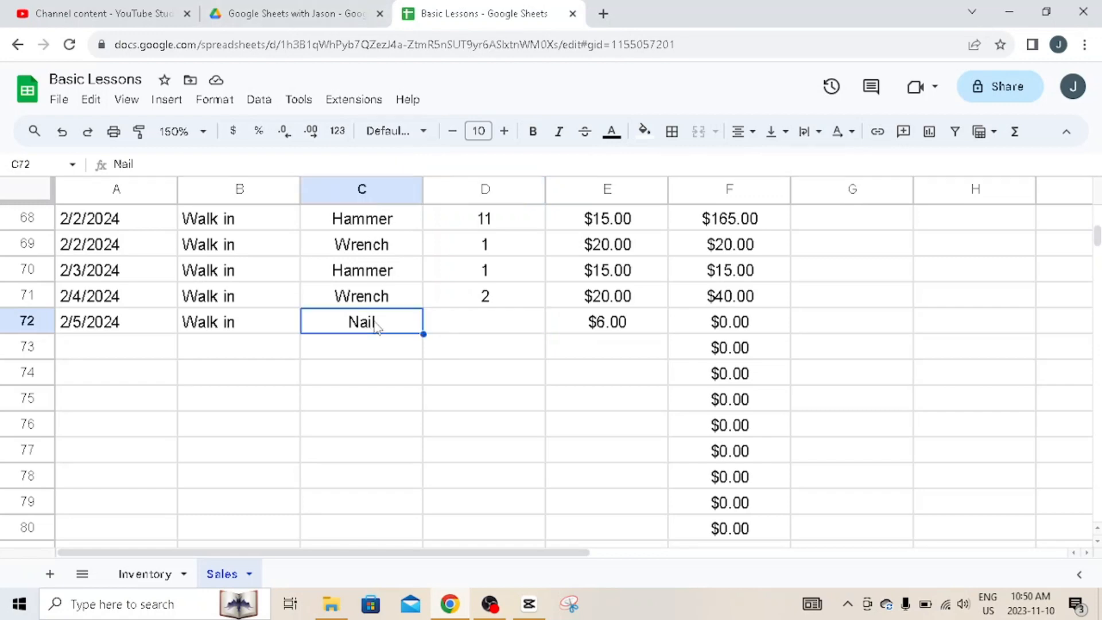
{"action": "scroll", "coordinate": [376, 326], "scroll_direction": "up", "scroll_amount": 10}
{"action": "scroll", "coordinate": [375, 326], "scroll_direction": "down", "scroll_amount": 3}
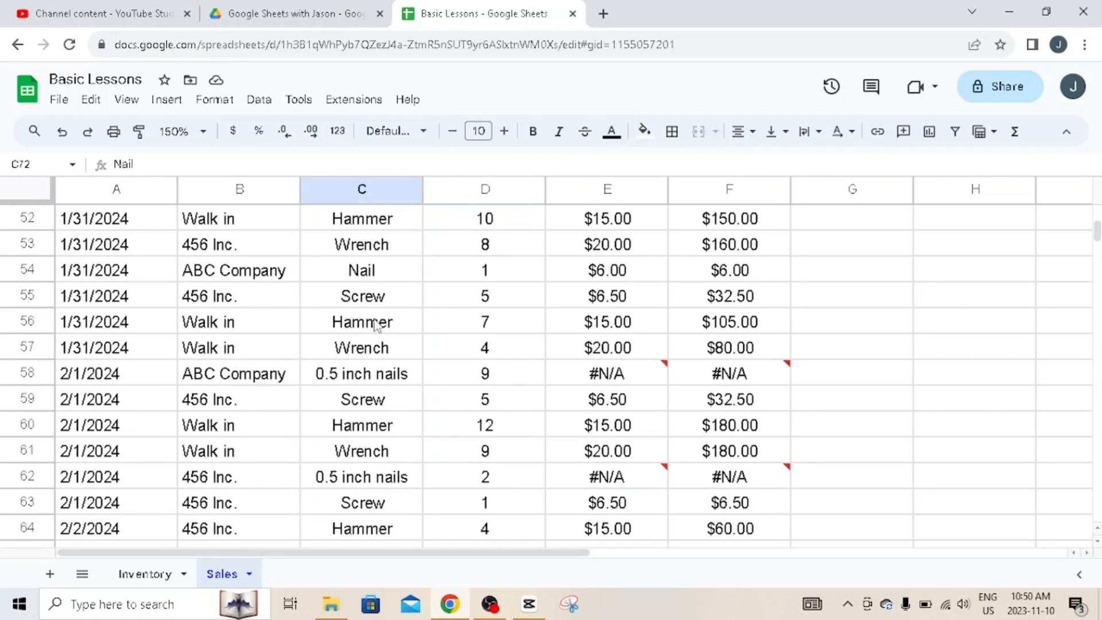
{"action": "left_click", "coordinate": [380, 352]}
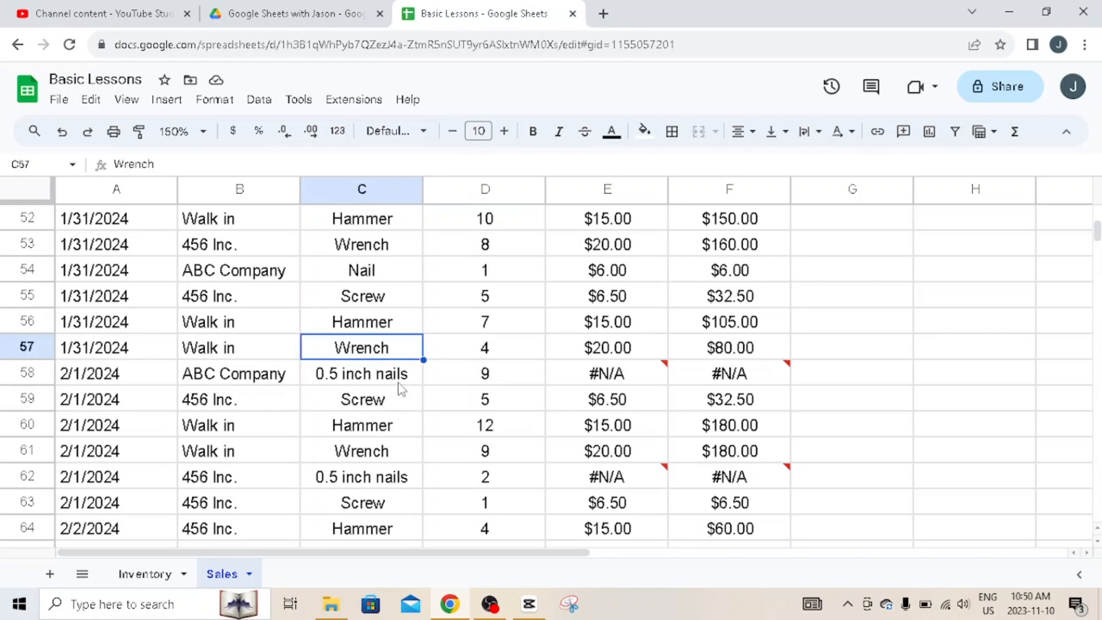
{"action": "scroll", "coordinate": [394, 350], "scroll_direction": "down", "scroll_amount": 6}
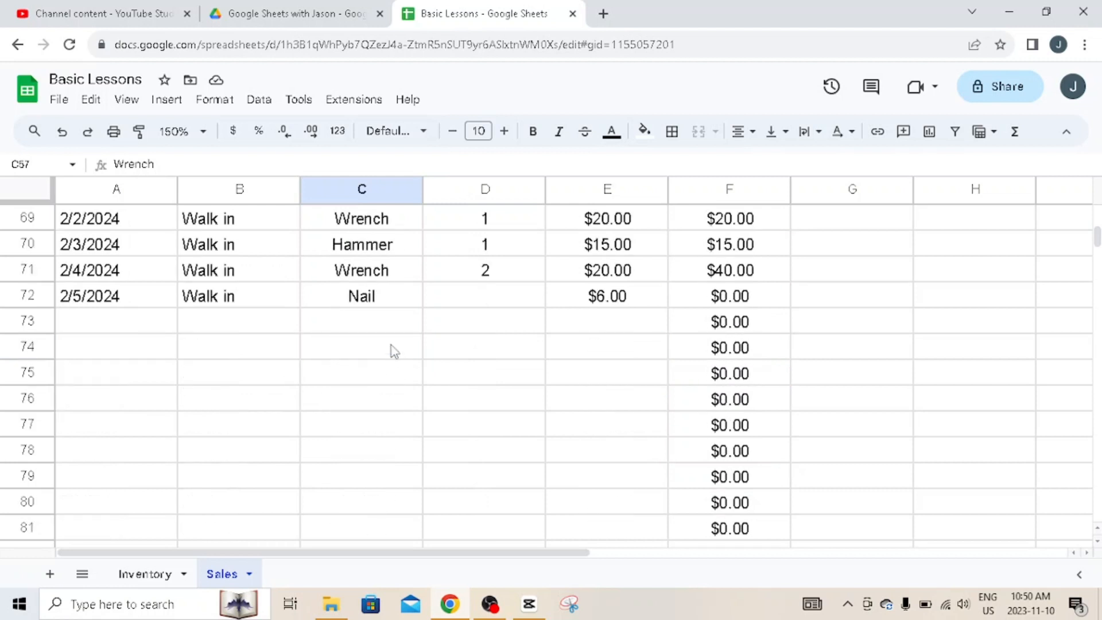
{"action": "left_click", "coordinate": [392, 295]}
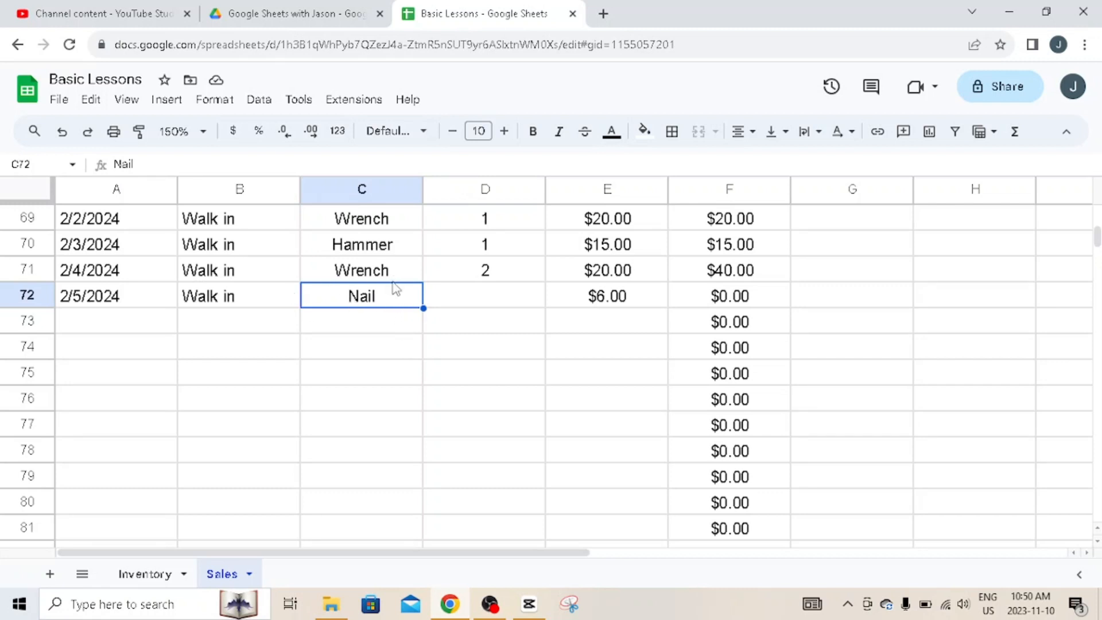
{"action": "left_click", "coordinate": [507, 300]}
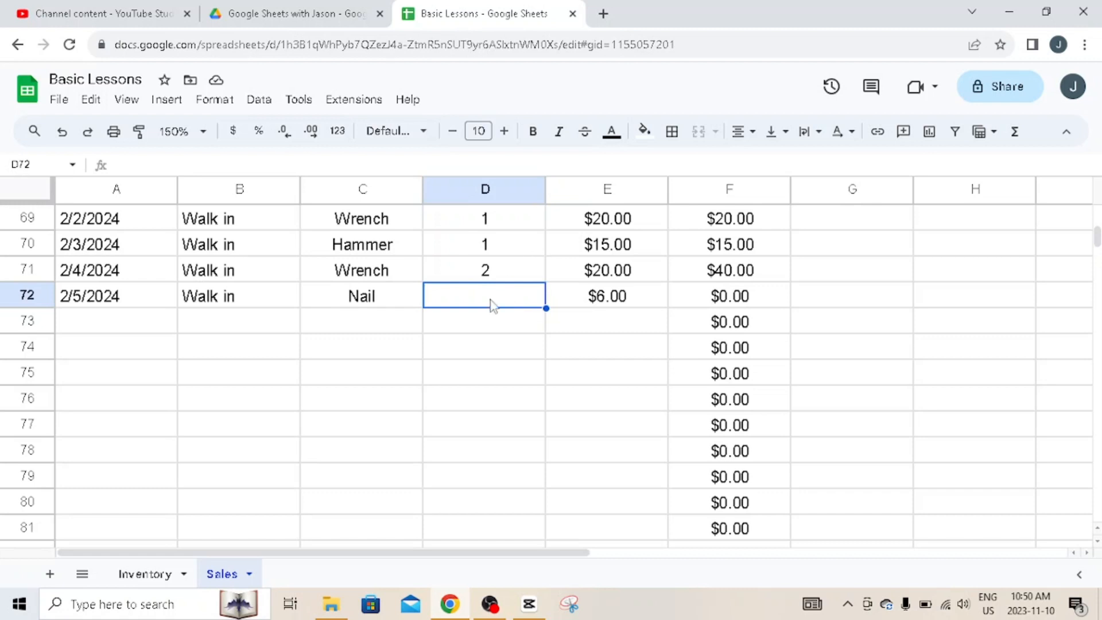
{"action": "scroll", "coordinate": [415, 297], "scroll_direction": "up", "scroll_amount": 3}
{"action": "left_click", "coordinate": [377, 355]}
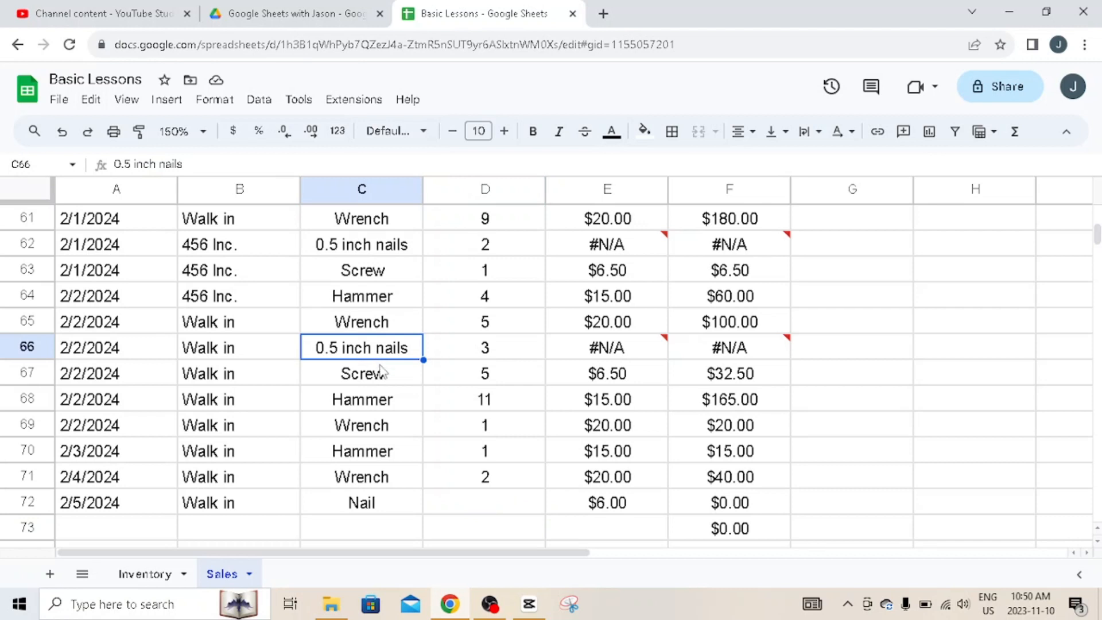
Copy Nail from C72 over the 0.5 inch nails entries in C66, C62 and C58.
{"action": "left_click", "coordinate": [376, 454]}
{"action": "left_click", "coordinate": [374, 512]}
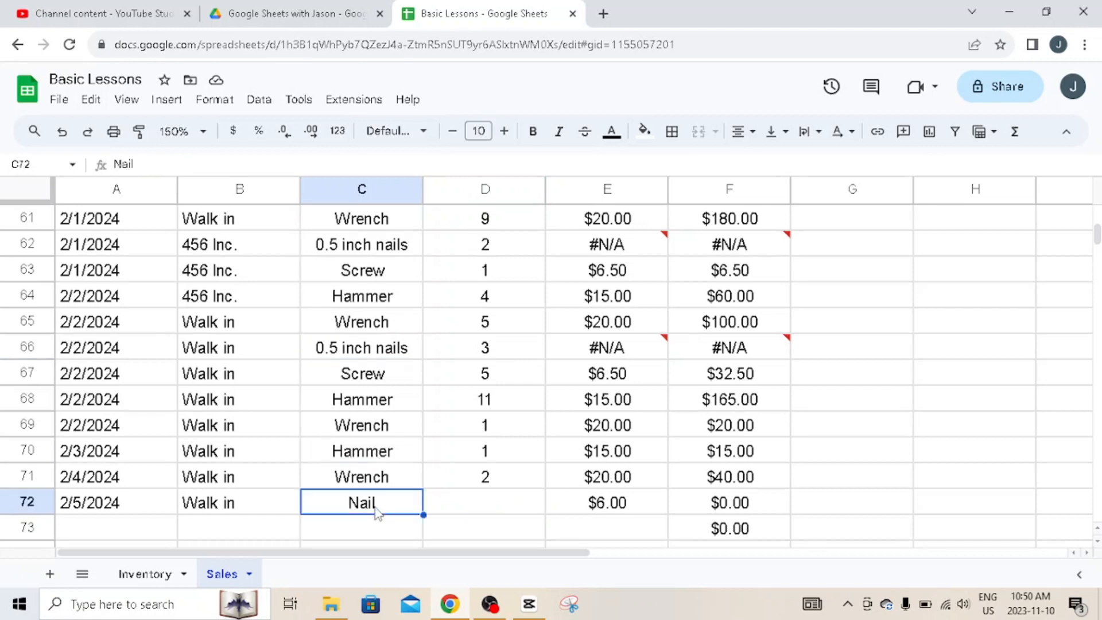
{"action": "key", "text": "ctrl+c"}
{"action": "left_click", "coordinate": [374, 356]}
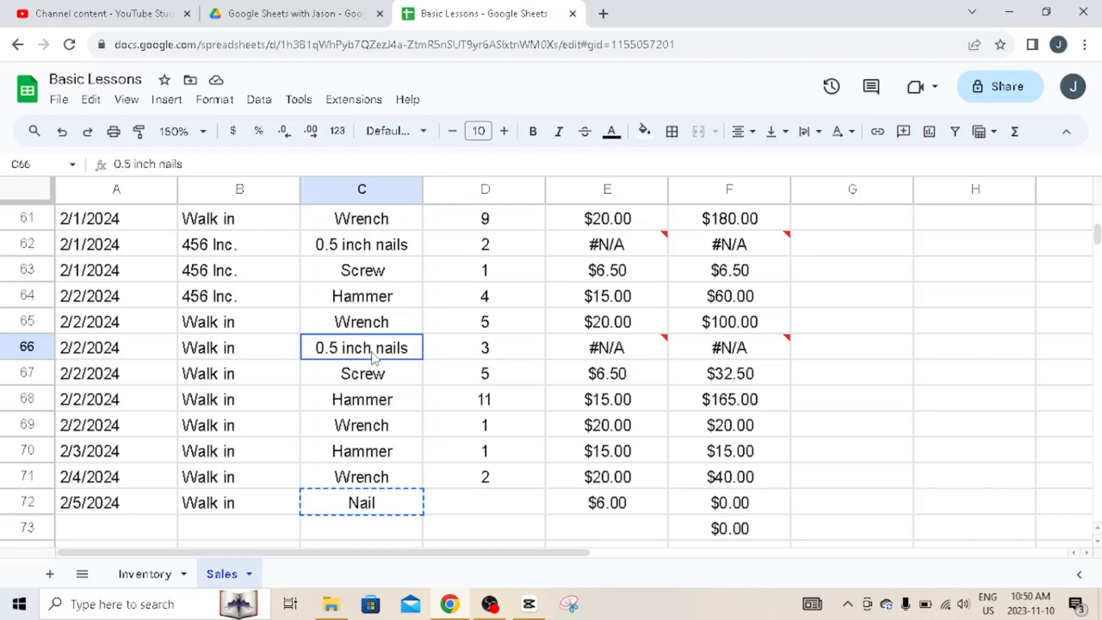
{"action": "key", "text": "ctrl+v"}
{"action": "left_click", "coordinate": [363, 251]}
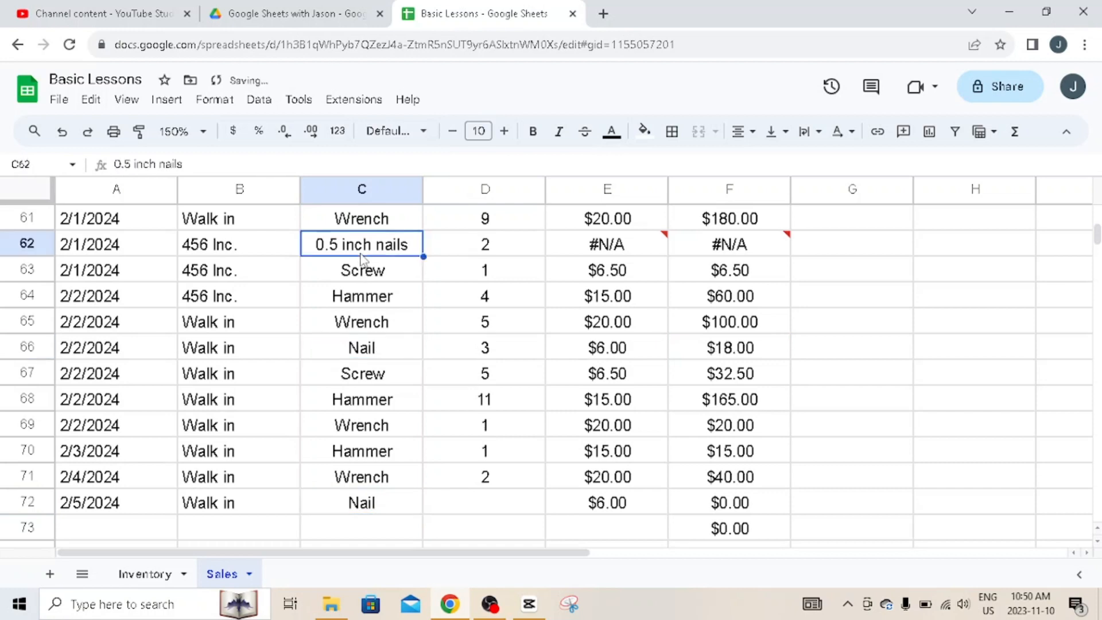
{"action": "key", "text": "ctrl+v"}
{"action": "scroll", "coordinate": [361, 259], "scroll_direction": "up", "scroll_amount": 2}
{"action": "left_click", "coordinate": [368, 299]}
{"action": "key", "text": "ctrl+v"}
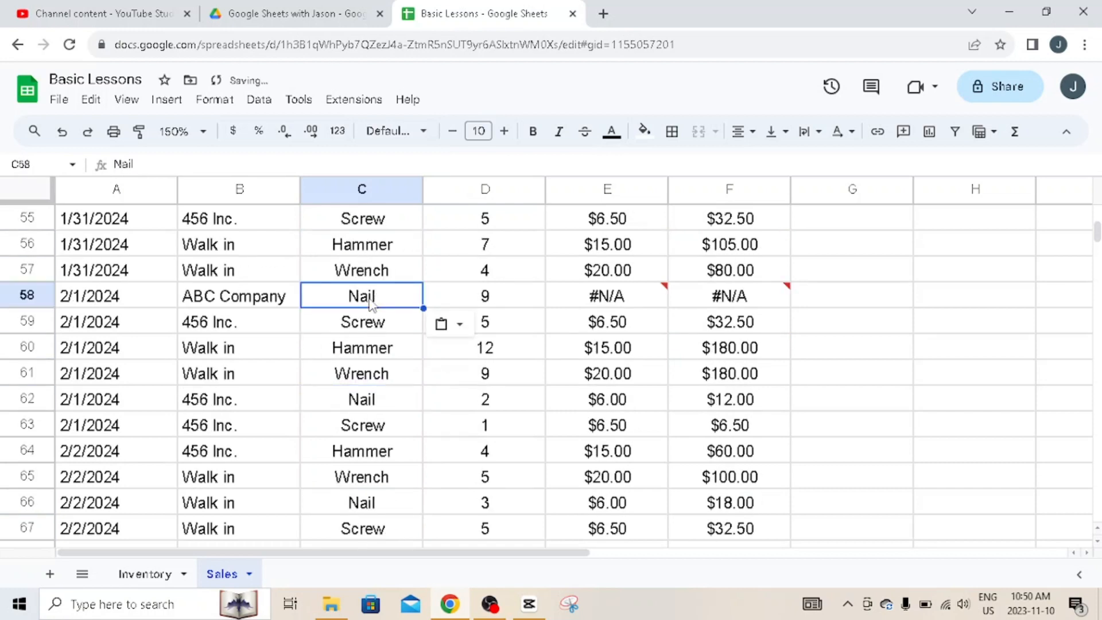
Check the earlier sales rows for remaining price errors and enter 3 as the quantity sold in D72.
{"action": "scroll", "coordinate": [370, 304], "scroll_direction": "up", "scroll_amount": 4}
{"action": "scroll", "coordinate": [370, 303], "scroll_direction": "up", "scroll_amount": 13}
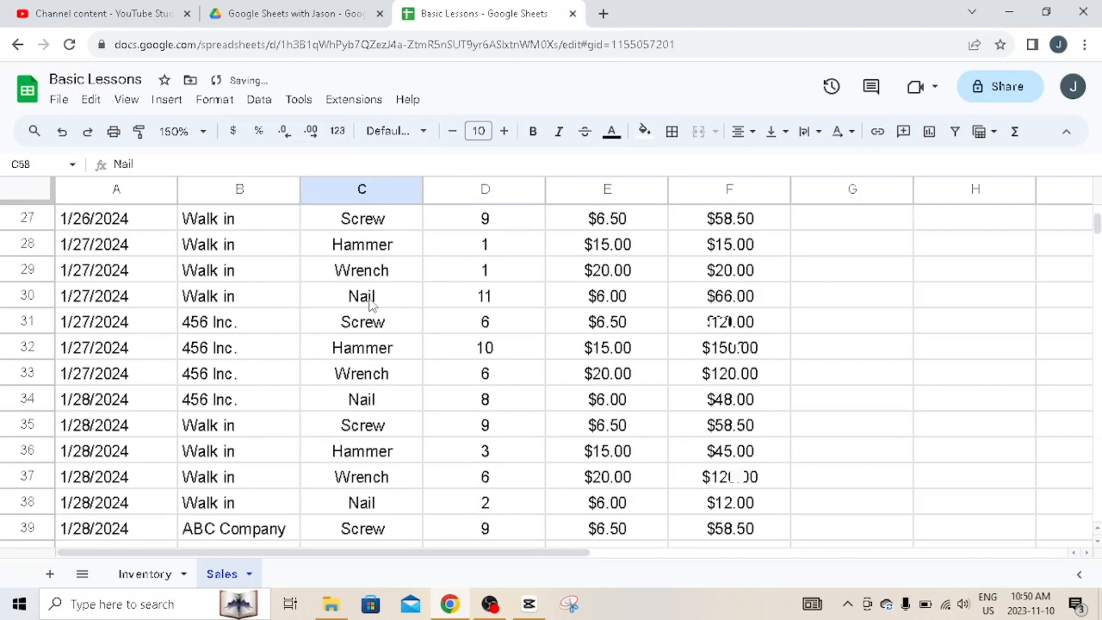
{"action": "scroll", "coordinate": [370, 303], "scroll_direction": "up", "scroll_amount": 1}
{"action": "scroll", "coordinate": [370, 303], "scroll_direction": "down", "scroll_amount": 13}
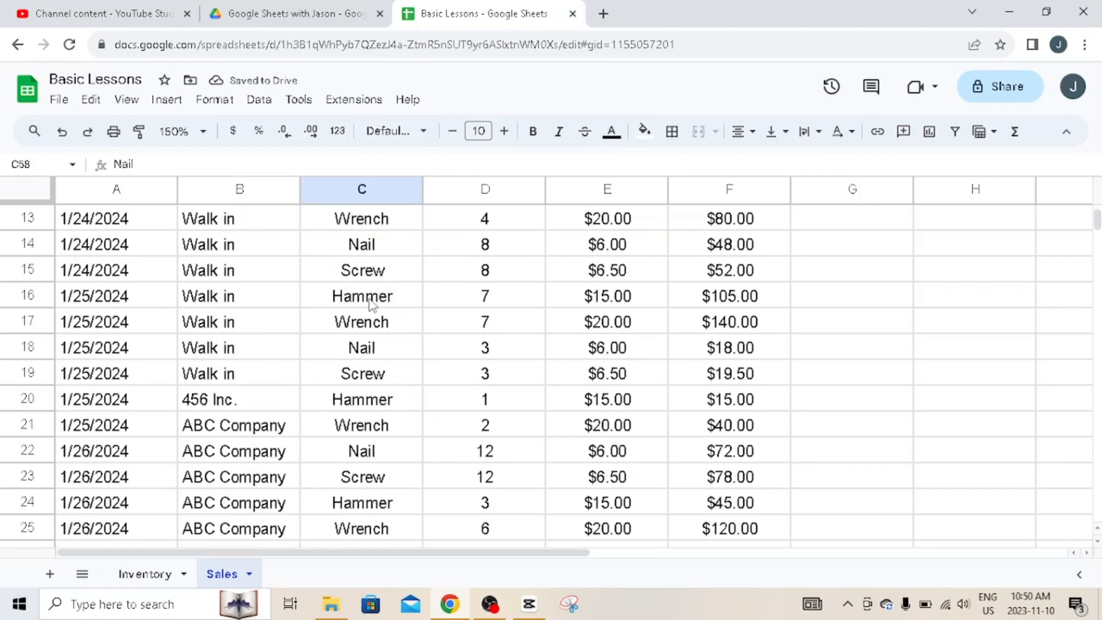
{"action": "scroll", "coordinate": [370, 303], "scroll_direction": "down", "scroll_amount": 9}
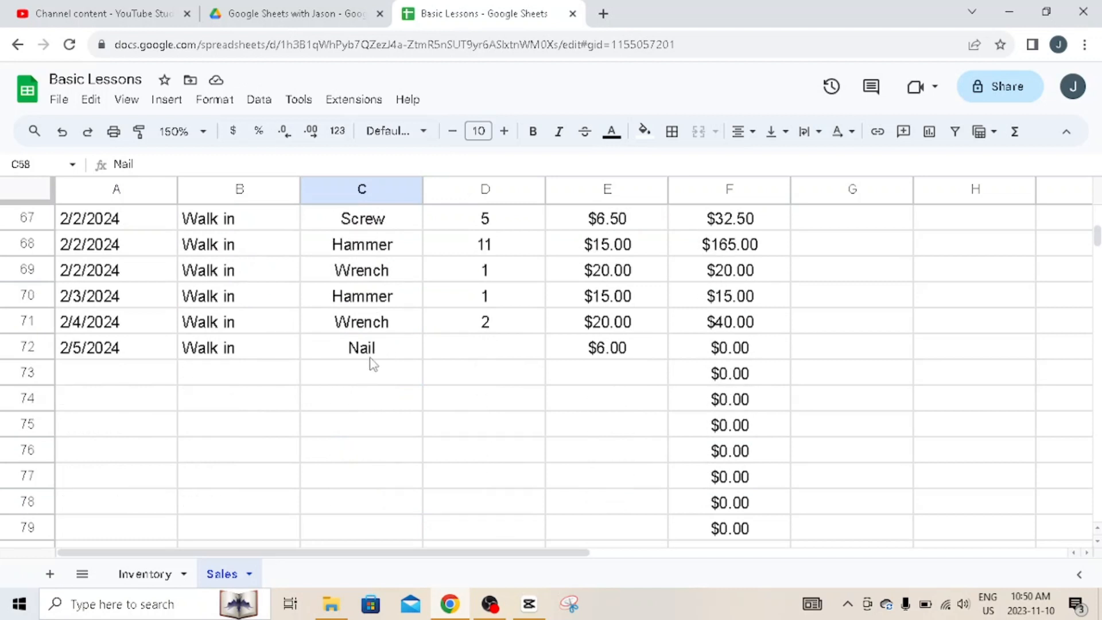
{"action": "left_click", "coordinate": [469, 348]}
{"action": "type", "text": "3"}
{"action": "key", "text": "Return"}
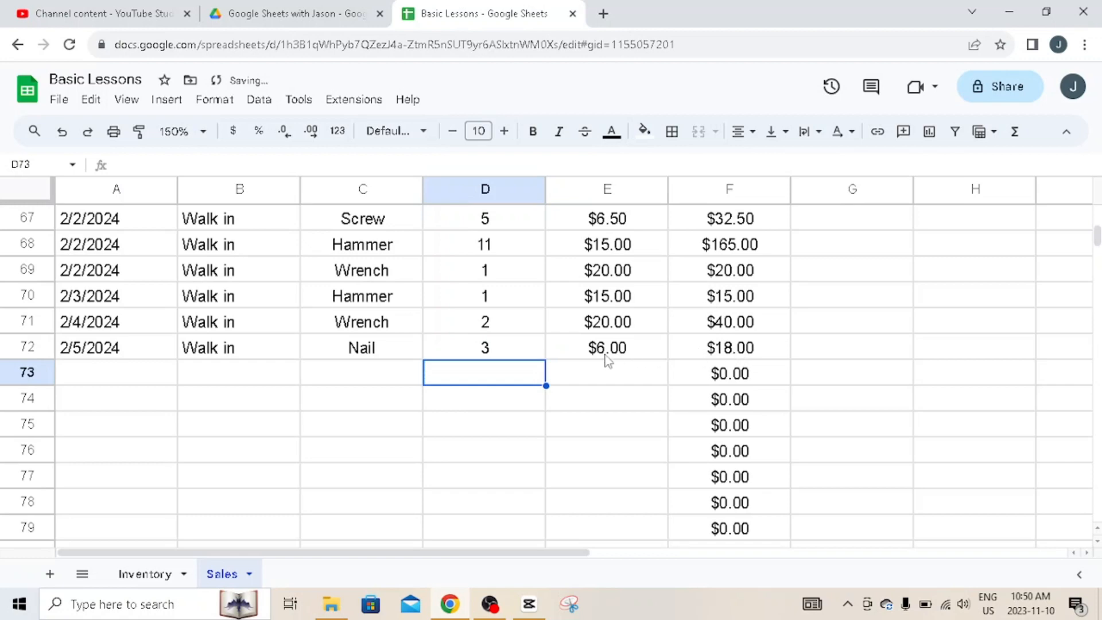
Review the item, price lookup and total price formulas in the first two sales rows.
{"action": "scroll", "coordinate": [619, 260], "scroll_direction": "up", "scroll_amount": 20}
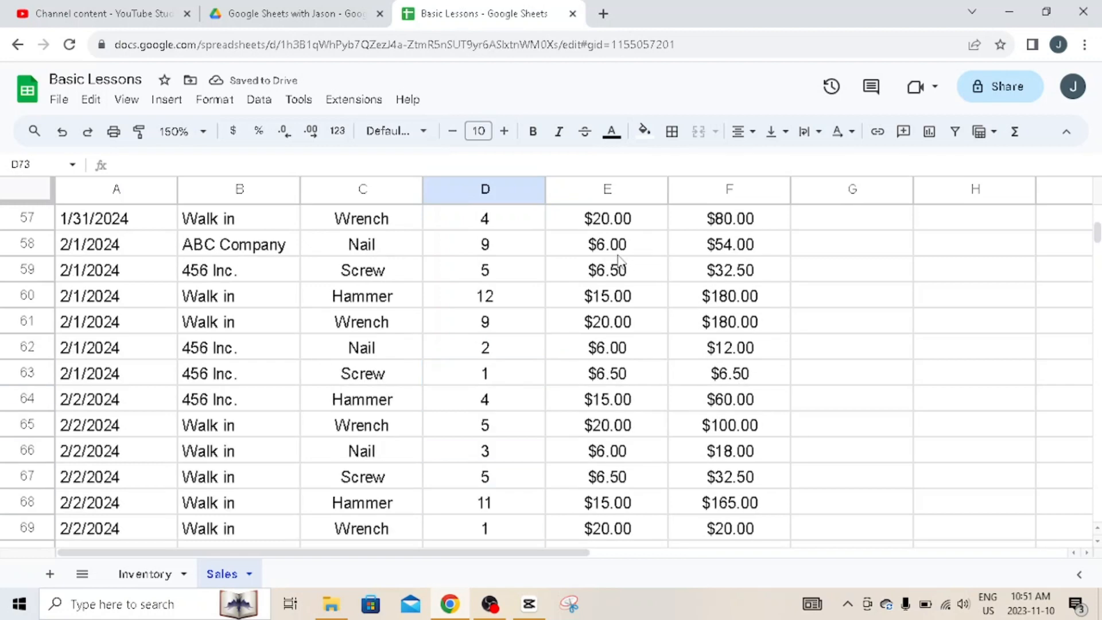
{"action": "scroll", "coordinate": [619, 259], "scroll_direction": "up", "scroll_amount": 9}
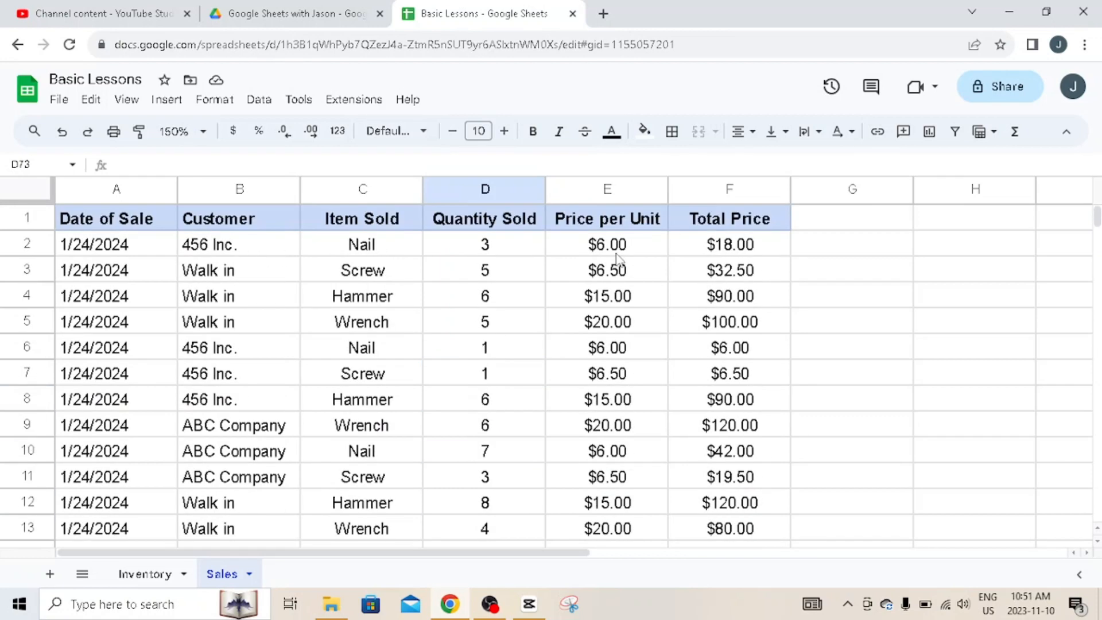
{"action": "left_click", "coordinate": [617, 250]}
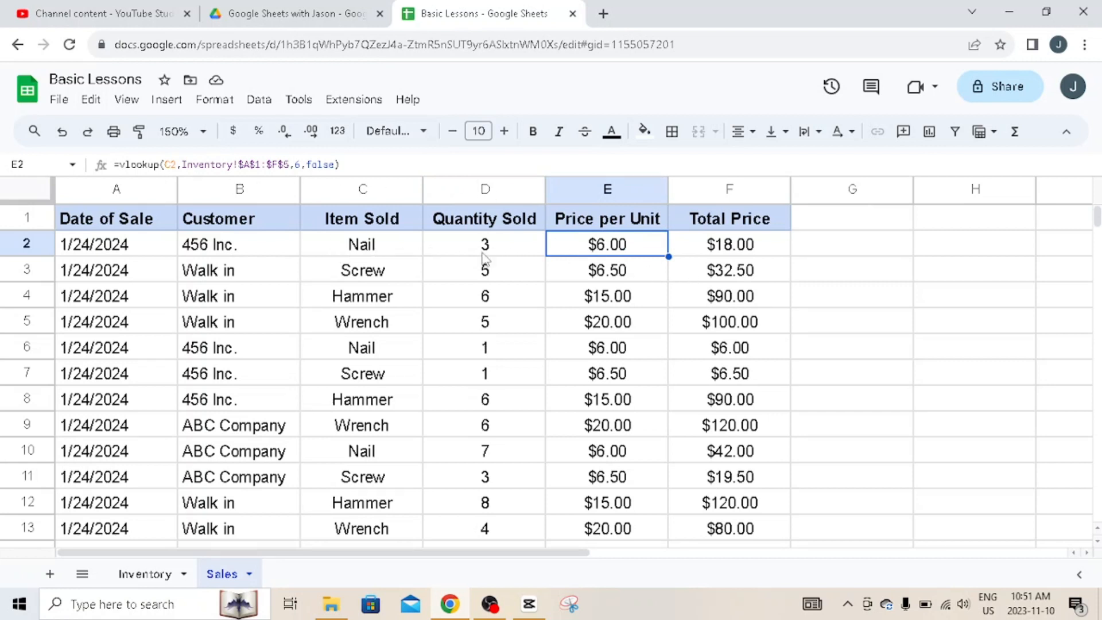
{"action": "left_click", "coordinate": [374, 255]}
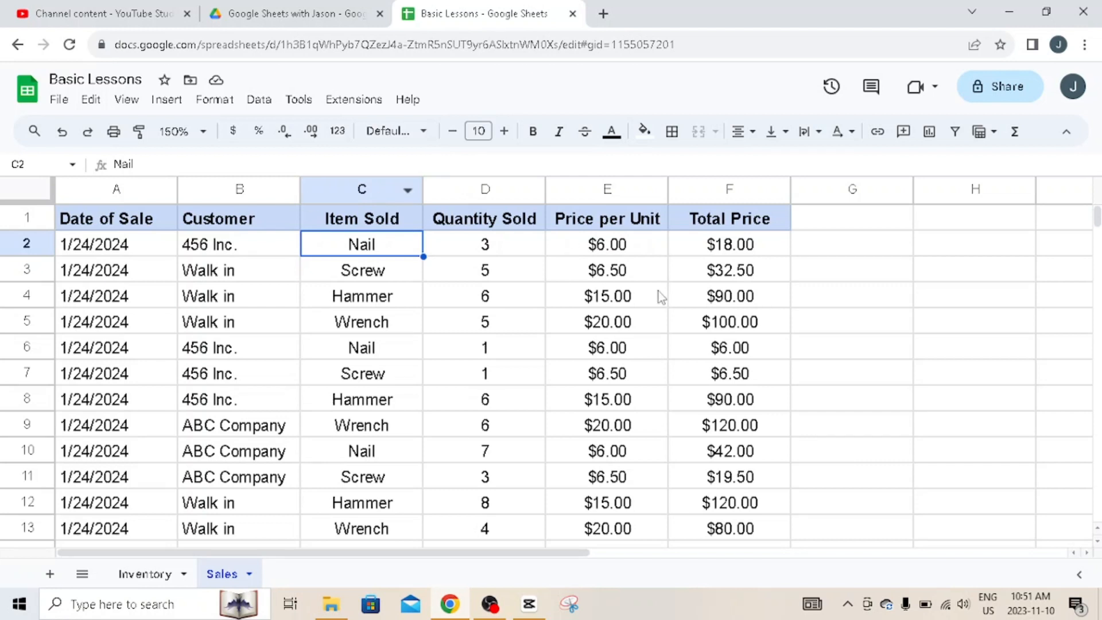
{"action": "left_click", "coordinate": [624, 251]}
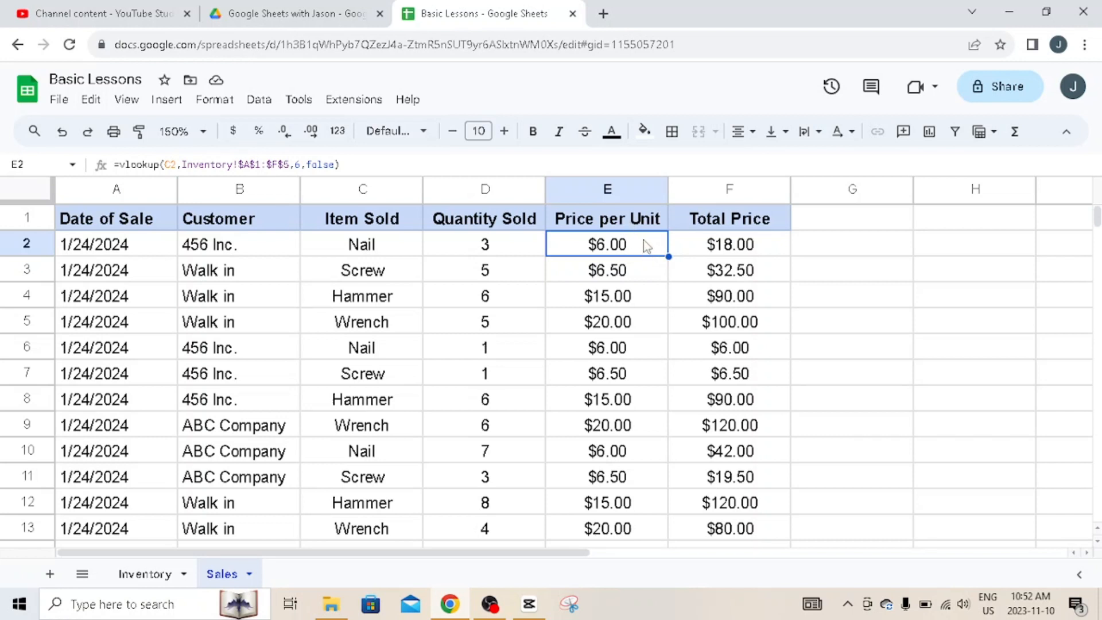
{"action": "left_click", "coordinate": [752, 248]}
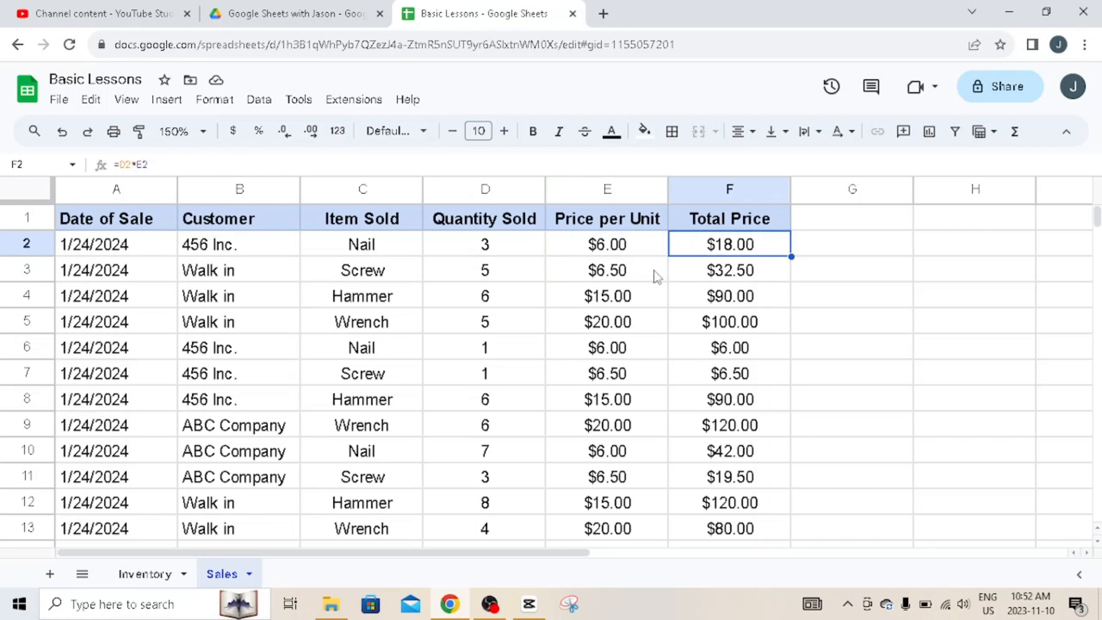
{"action": "left_click", "coordinate": [657, 275]}
{"action": "left_click", "coordinate": [731, 276]}
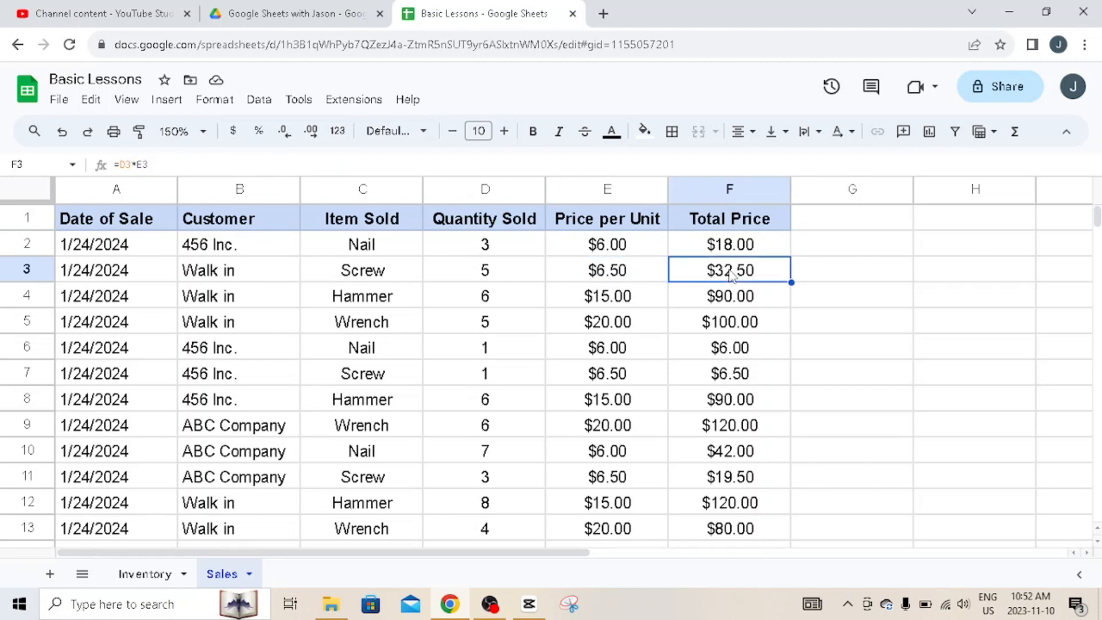